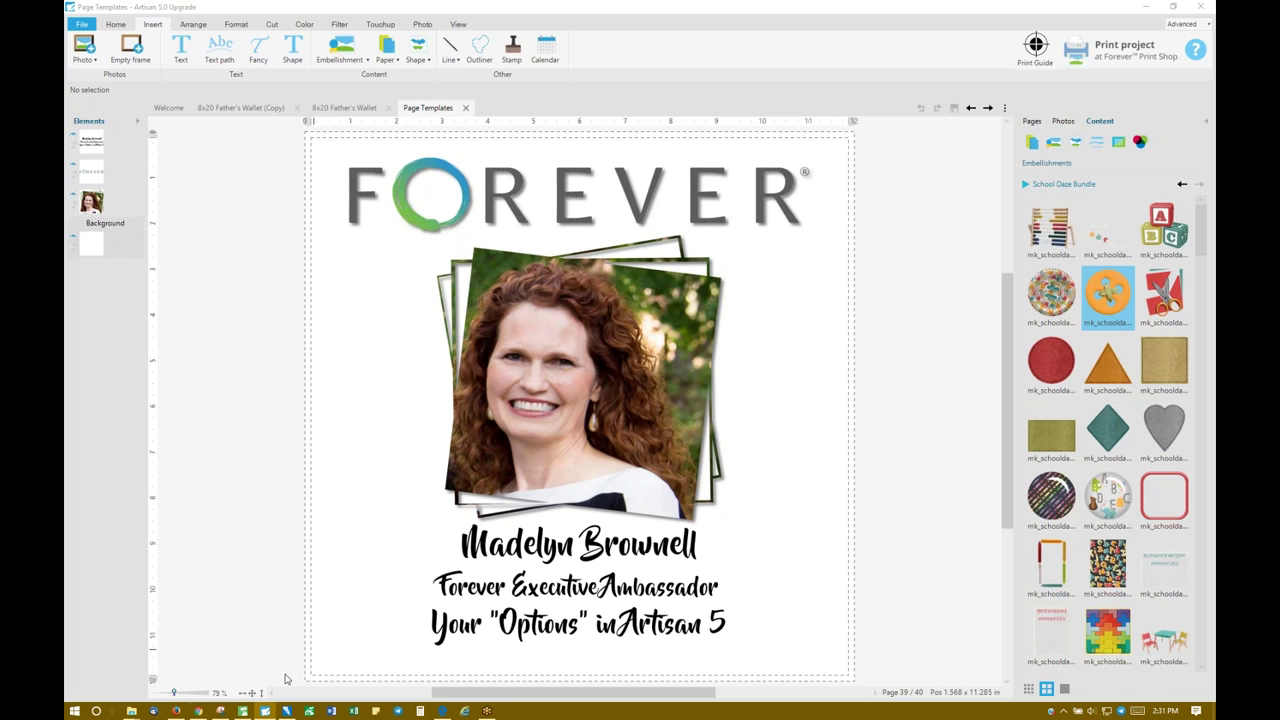
Switch to Firefox, open the School Daze Bundle product page from the Digital Art results, and look through its kit preview PDF
click(180, 712)
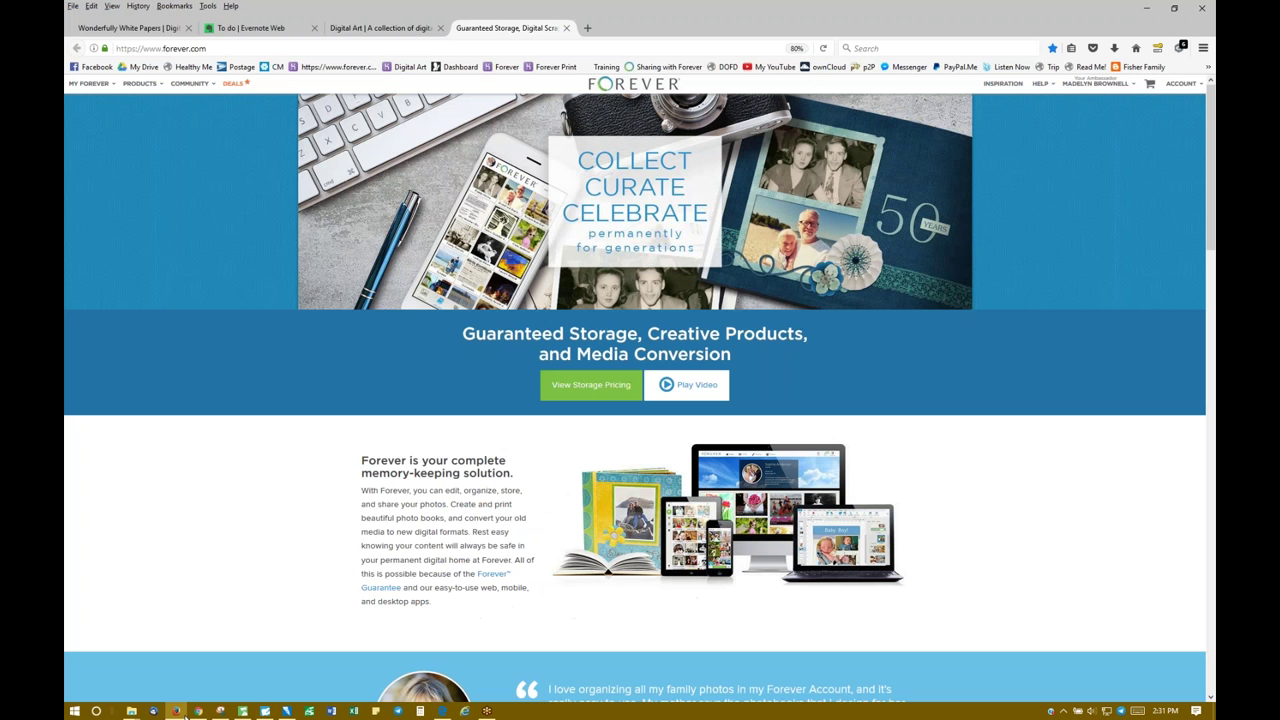
click(398, 28)
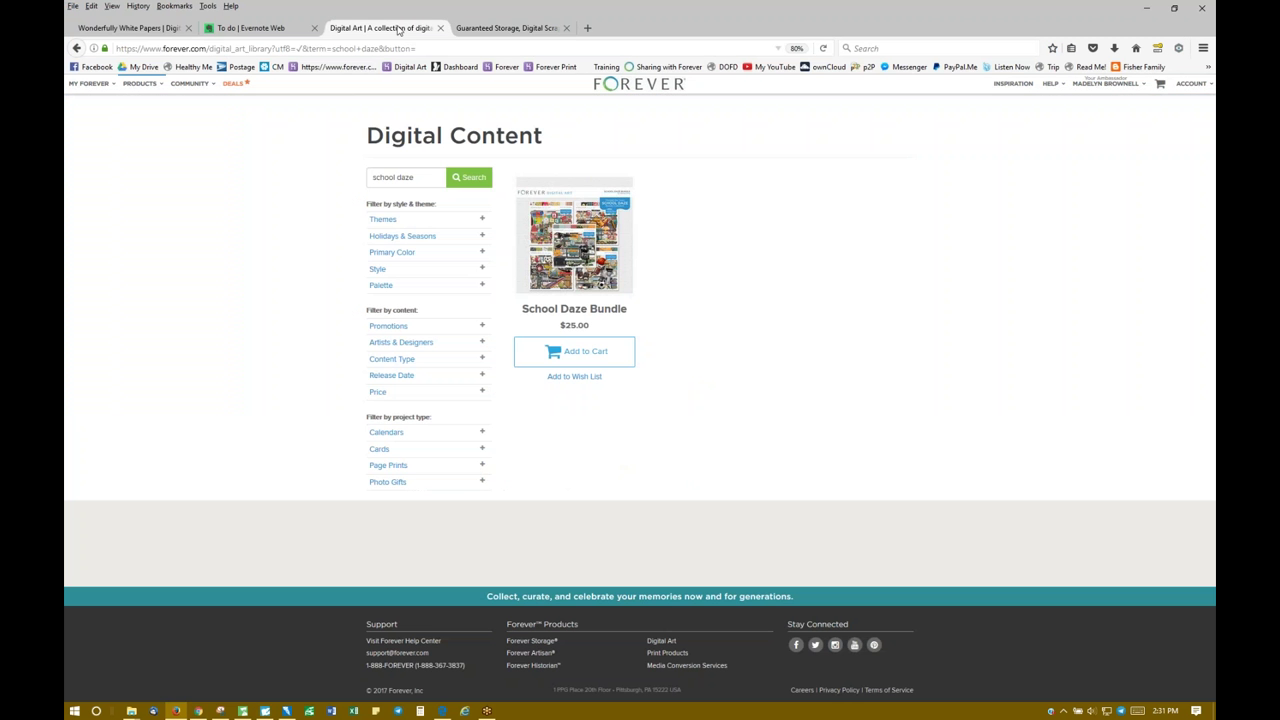
click(606, 280)
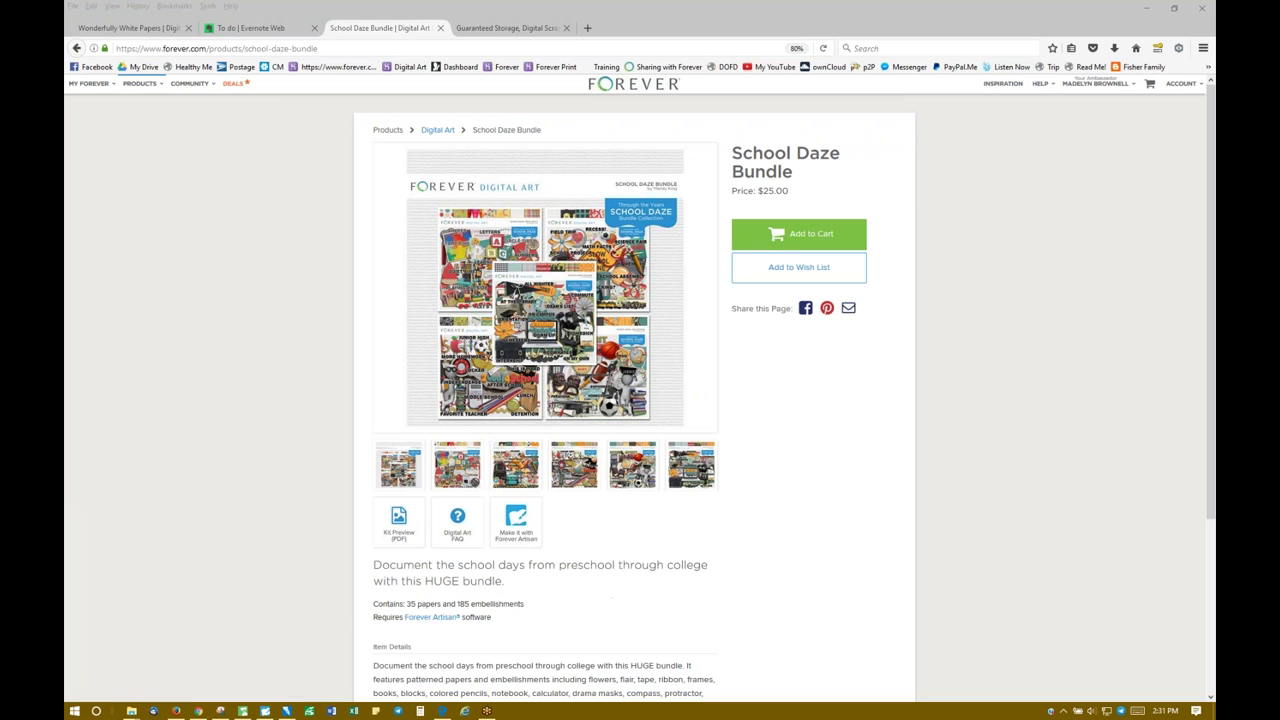
click(474, 540)
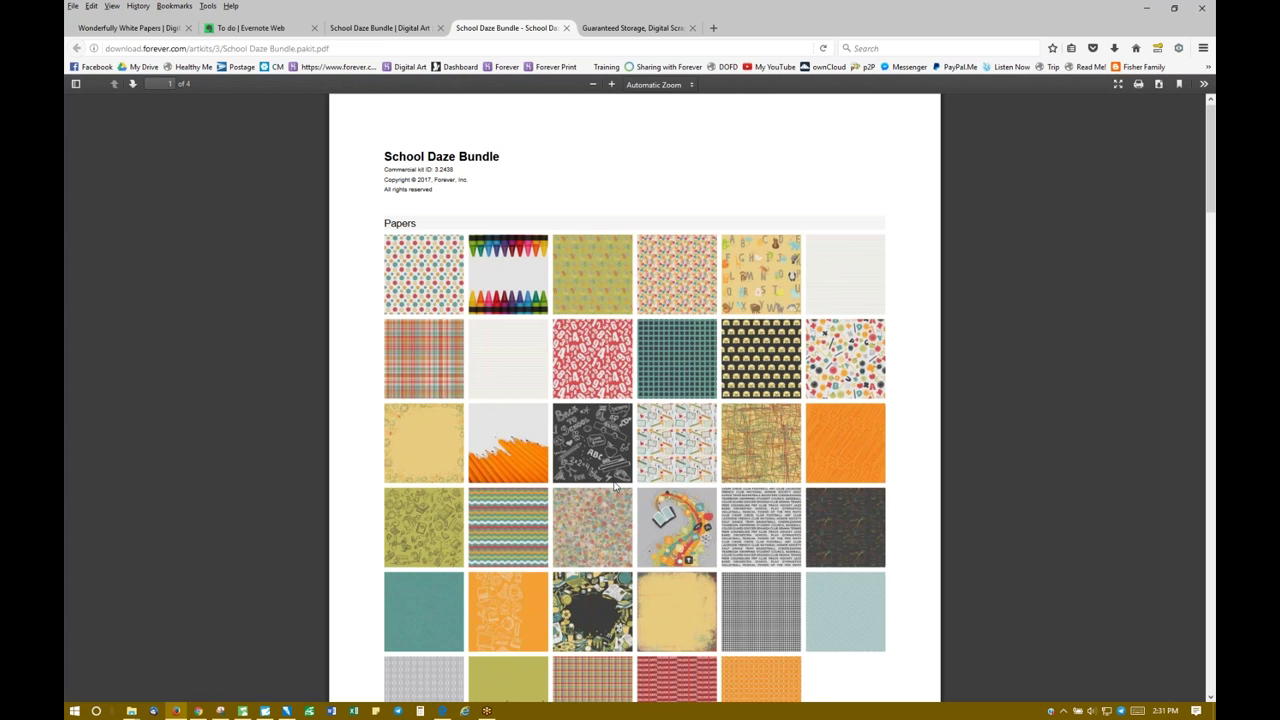
scroll(616, 500, down, 6)
scroll(614, 500, up, 4)
key(ctrl+Page_Up)
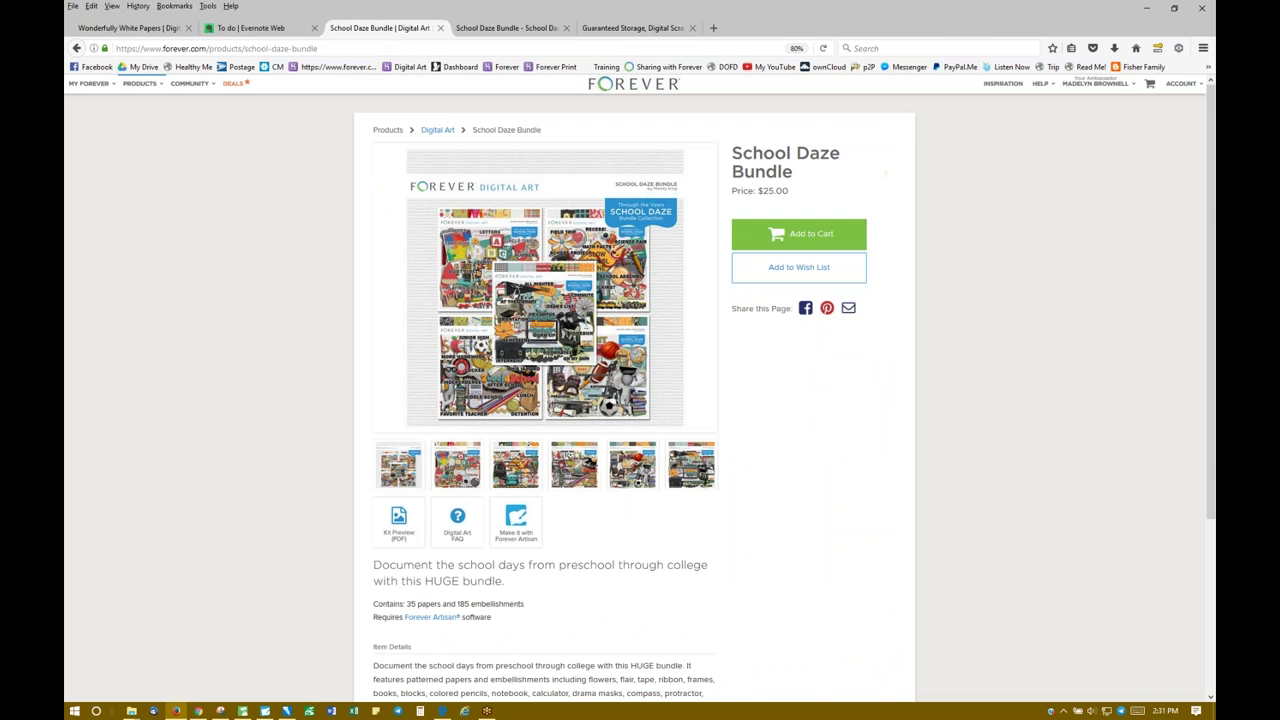
Add the School Daze Bundle to the cart and apply the promo code NSDEVERYDAY
click(805, 234)
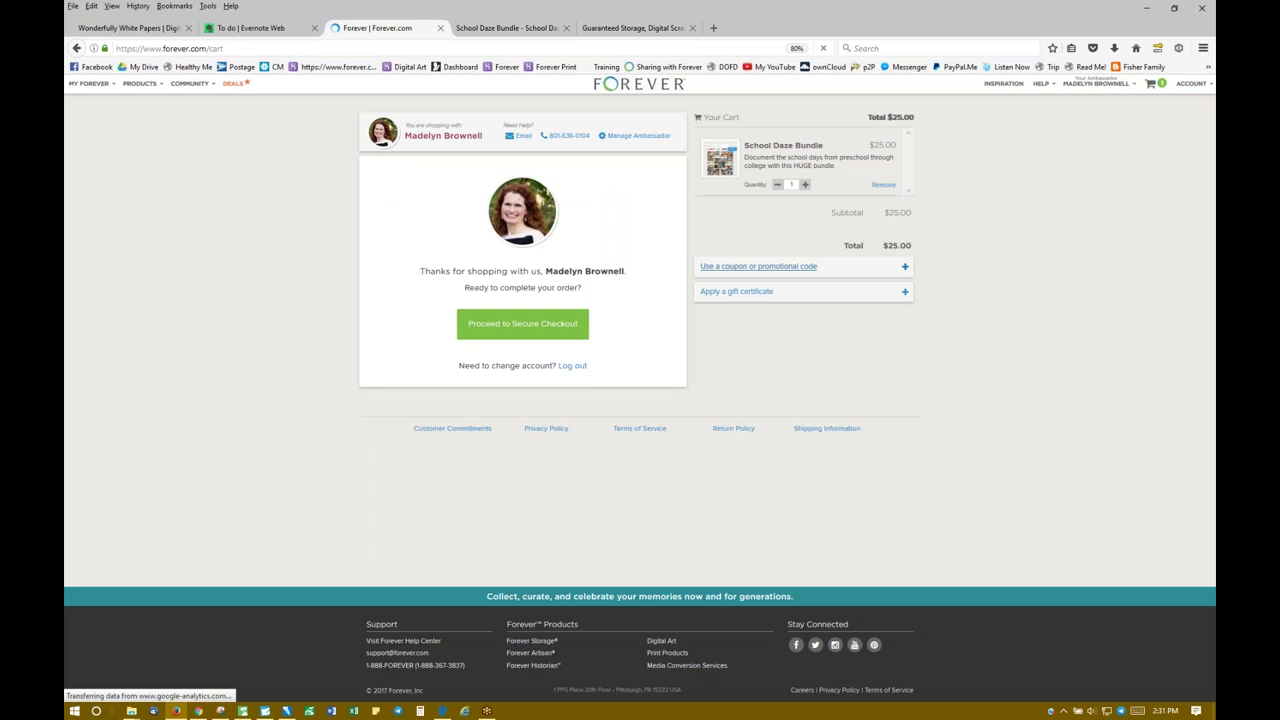
click(781, 266)
click(768, 290)
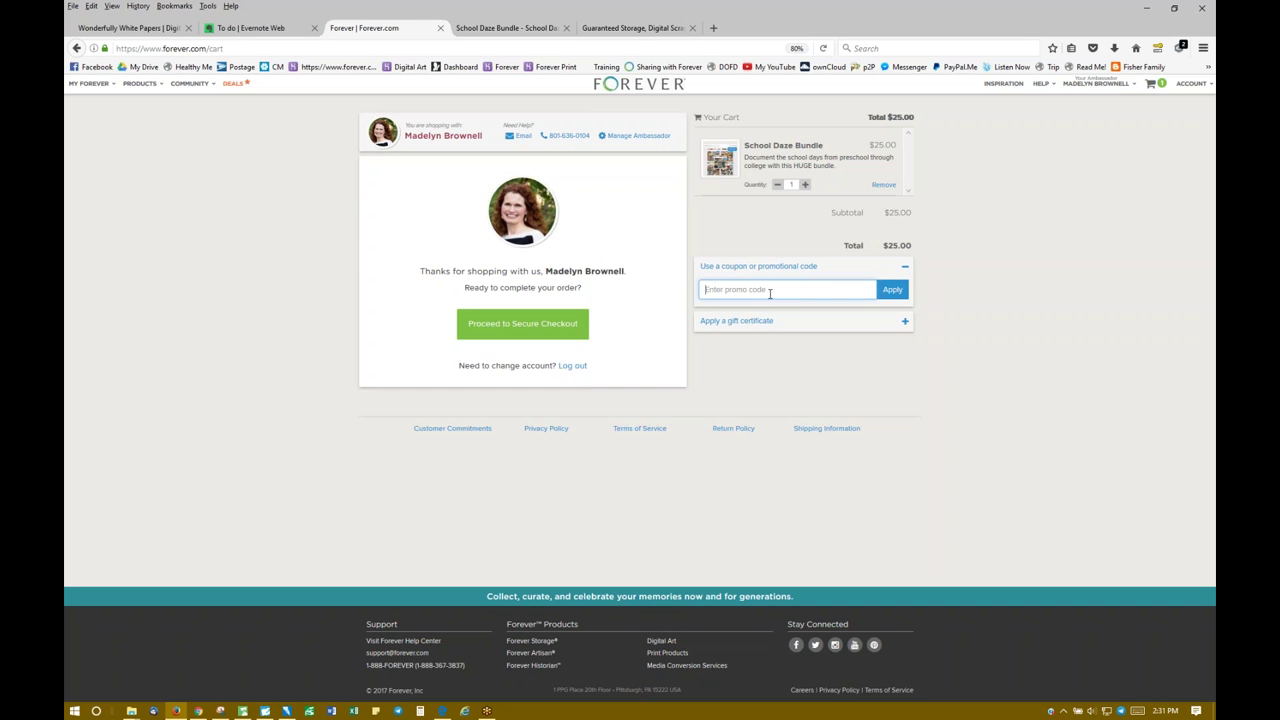
text(nsd)
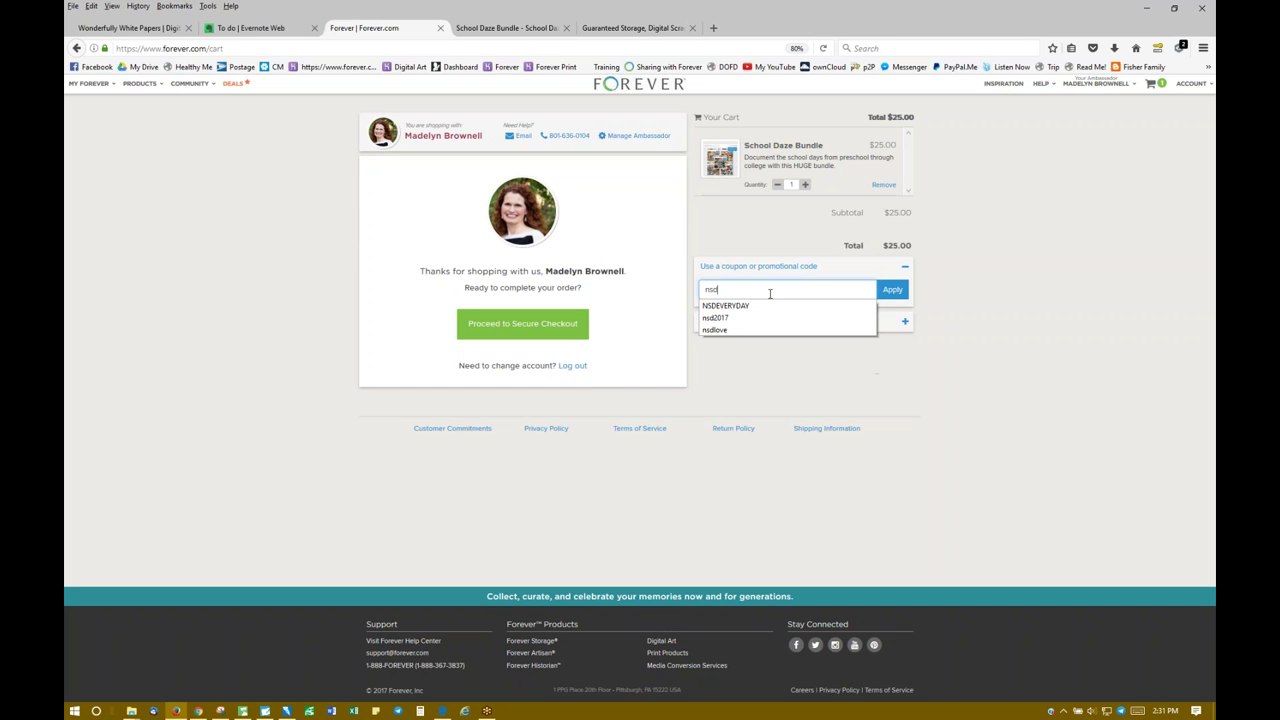
click(752, 306)
click(891, 289)
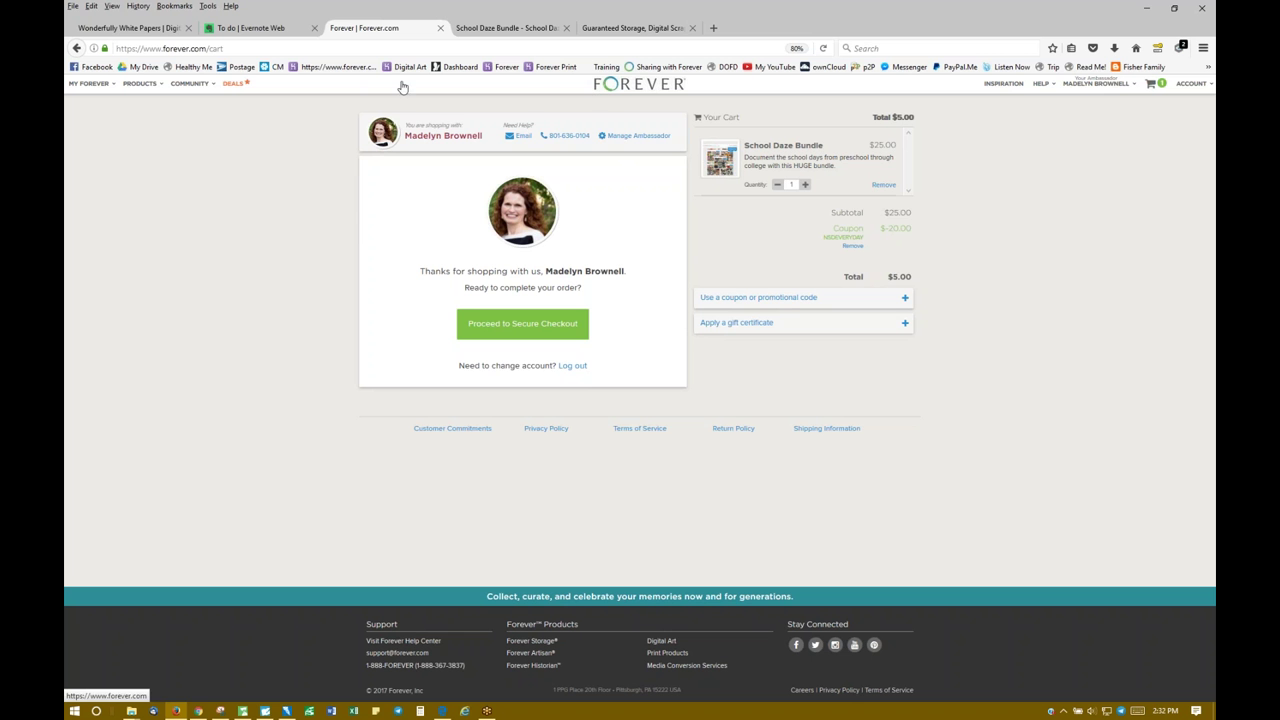
Open the Forever deals page and view the Deal of the Day offer
click(237, 88)
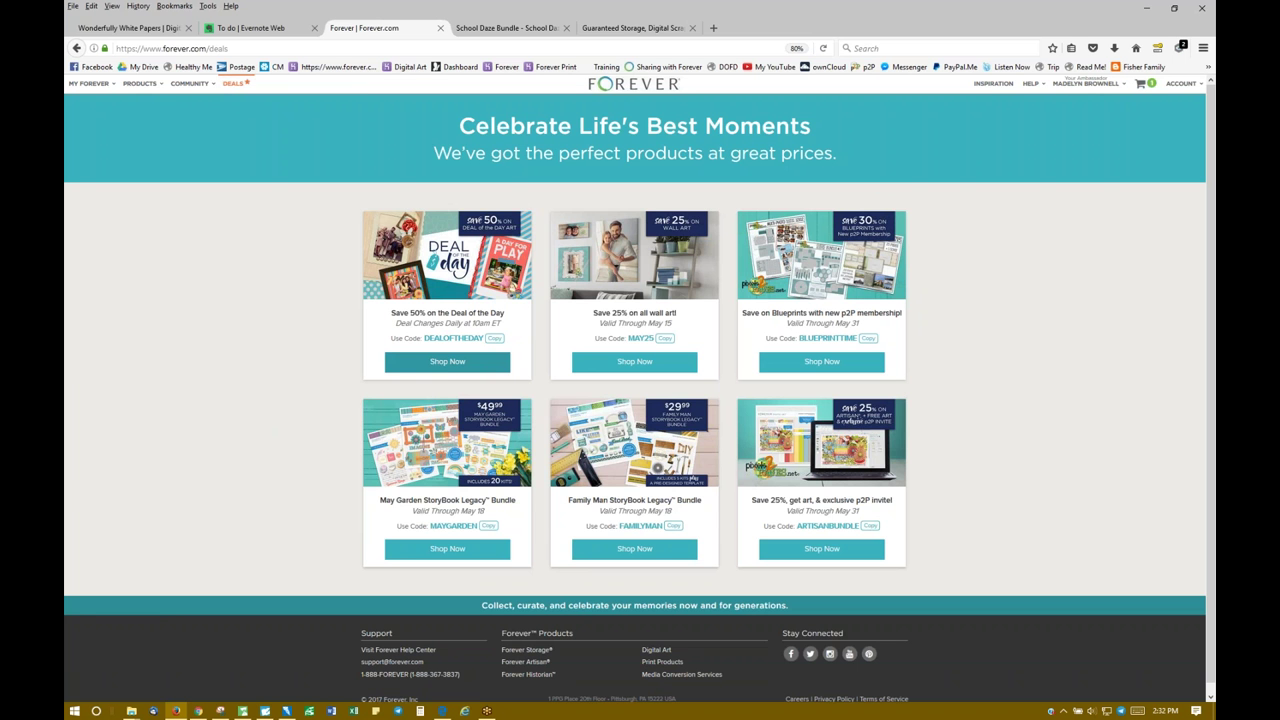
click(447, 362)
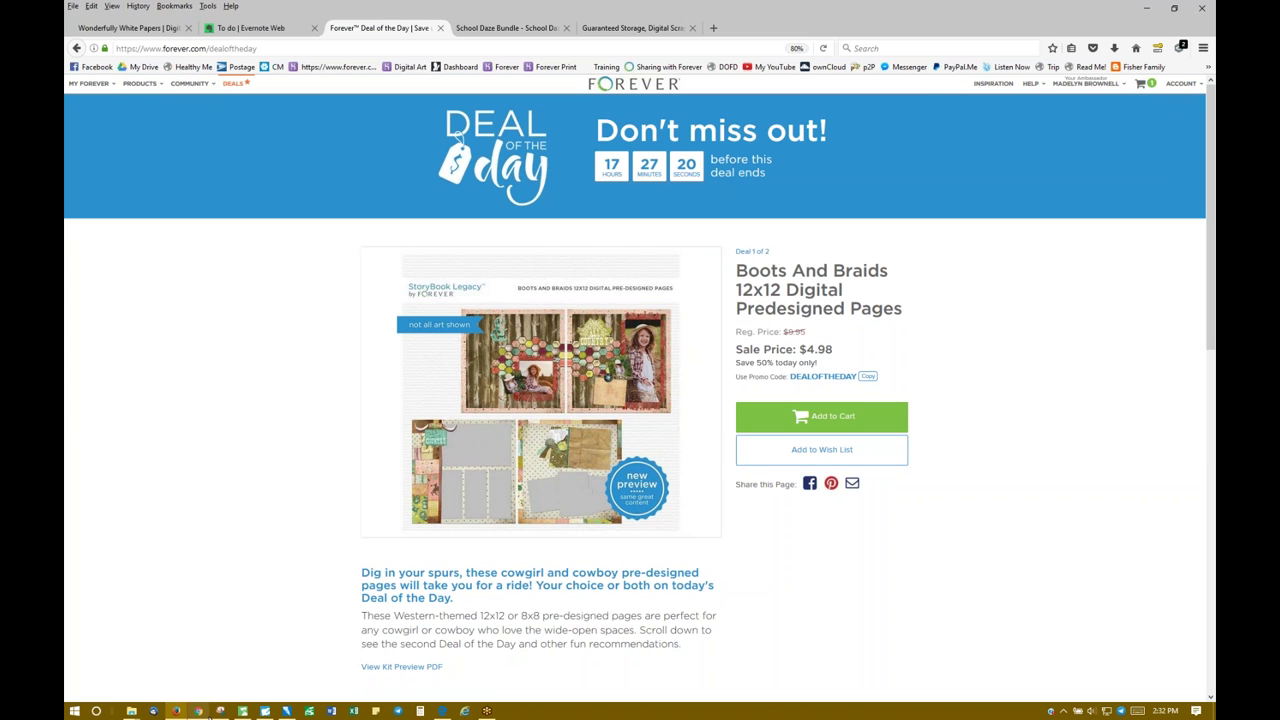
mouse_move(204, 707)
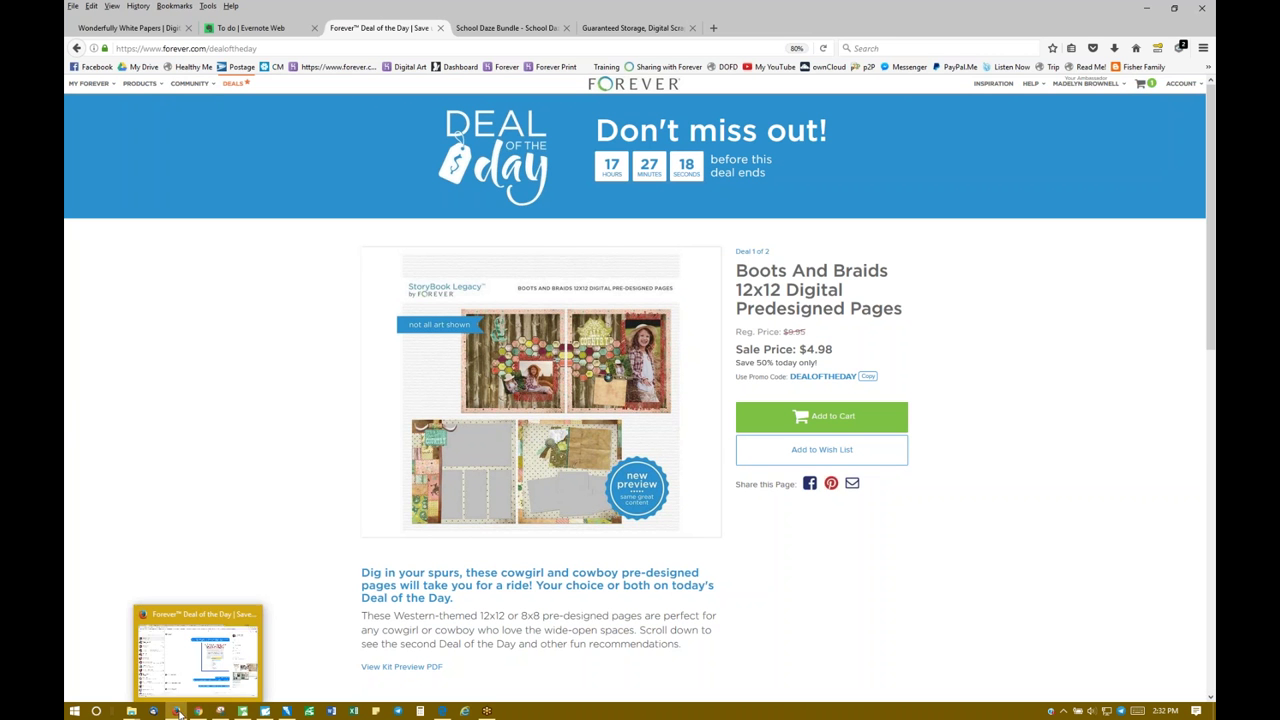
Switch to Artisan, open the Software Options and reposition the dialog over the page
click(265, 711)
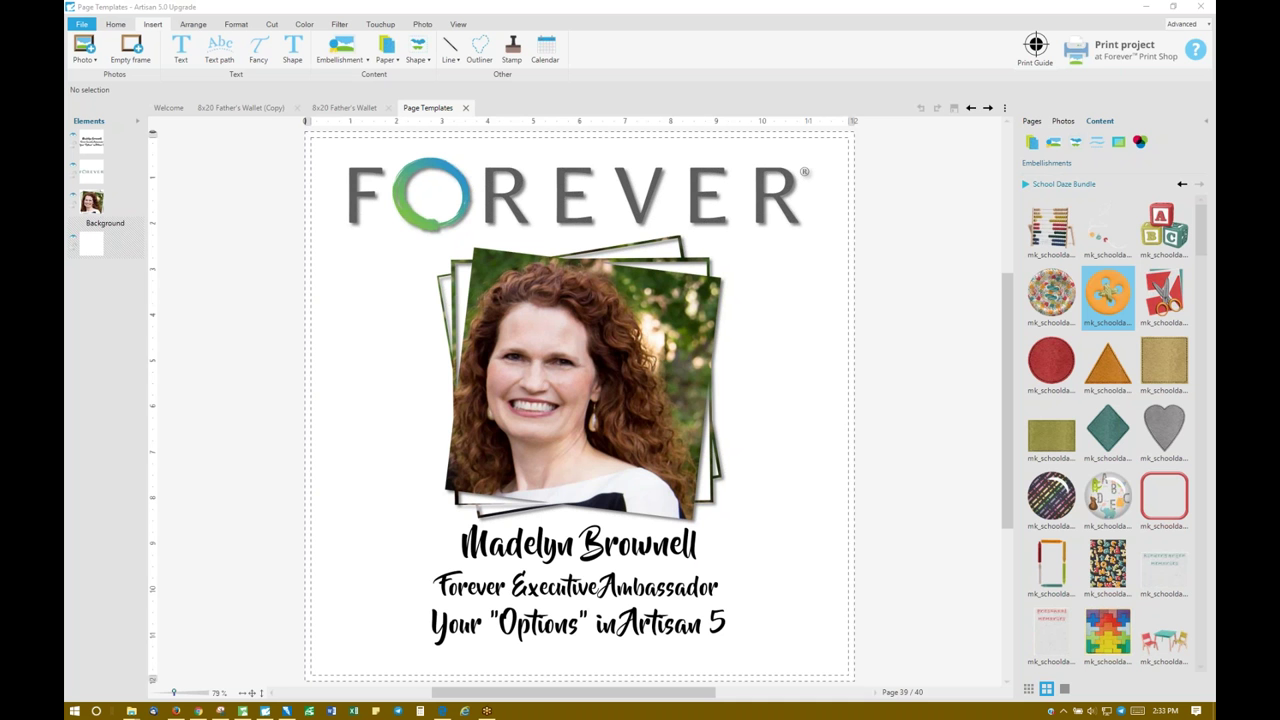
click(1192, 52)
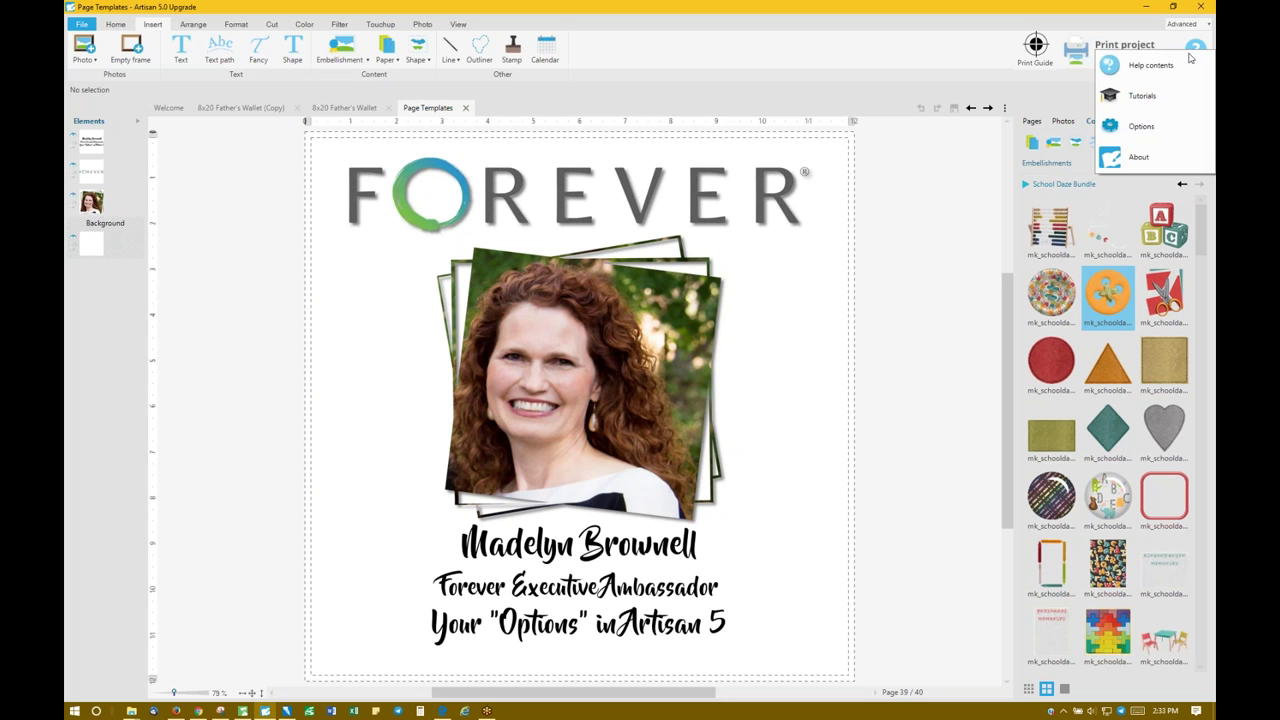
click(1140, 127)
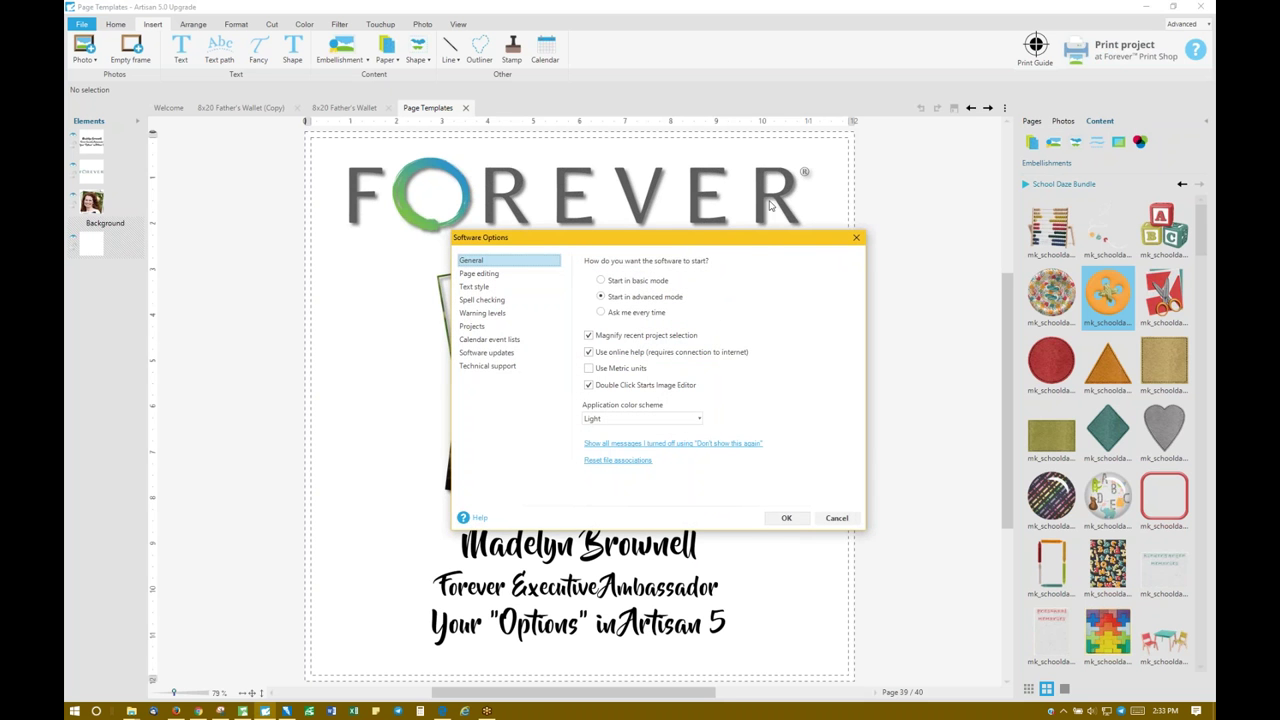
drag(744, 238, 625, 206)
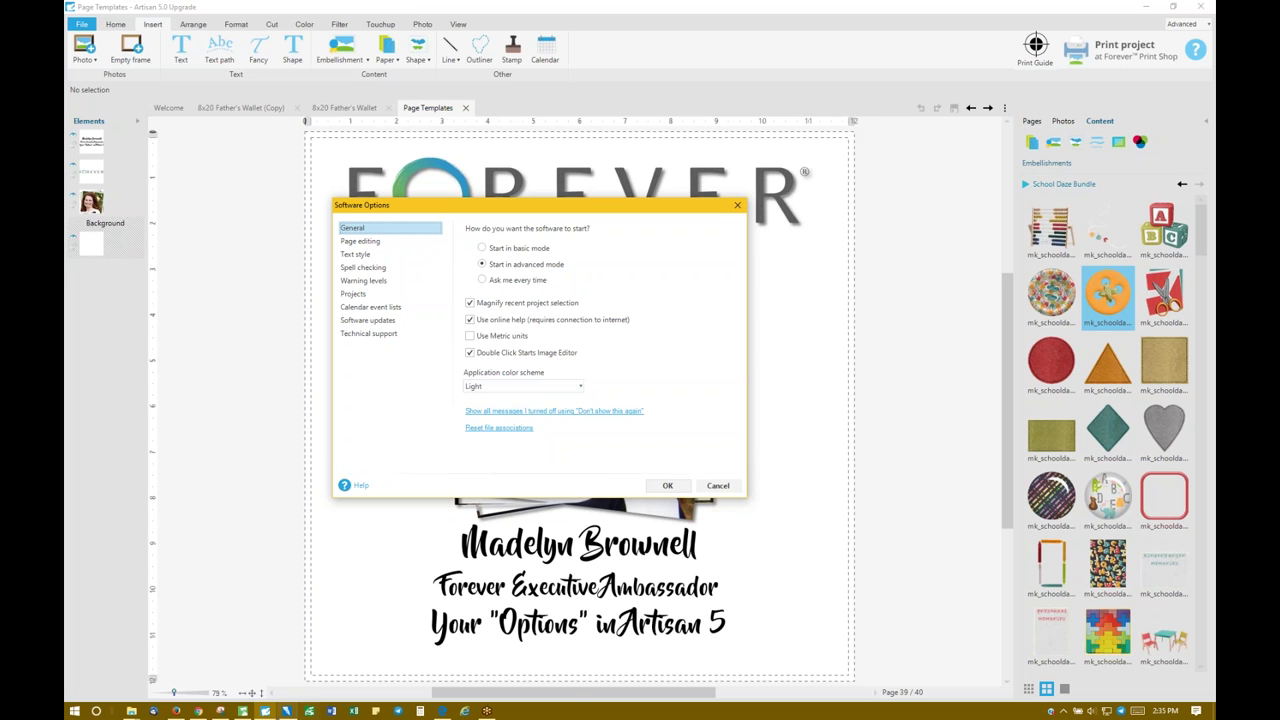
Glance at the Historian window, return to Artisan and set the application color scheme to Dark
click(240, 711)
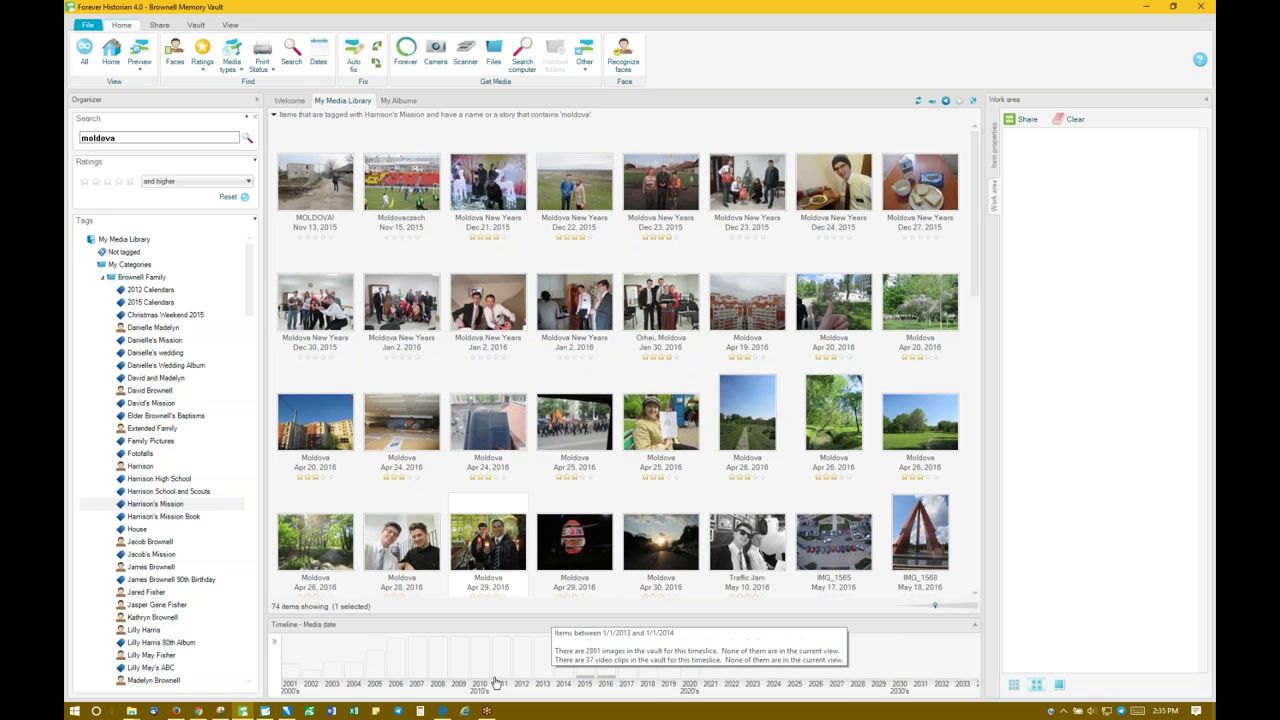
click(265, 711)
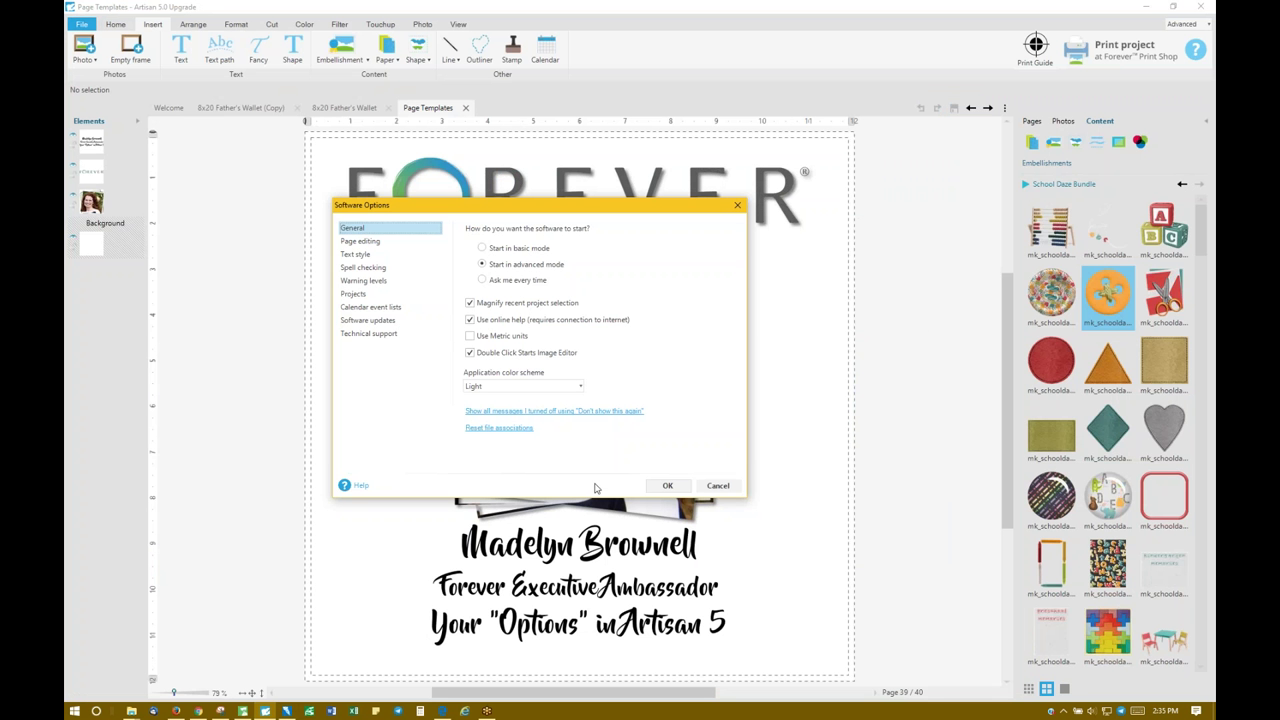
click(480, 388)
click(477, 419)
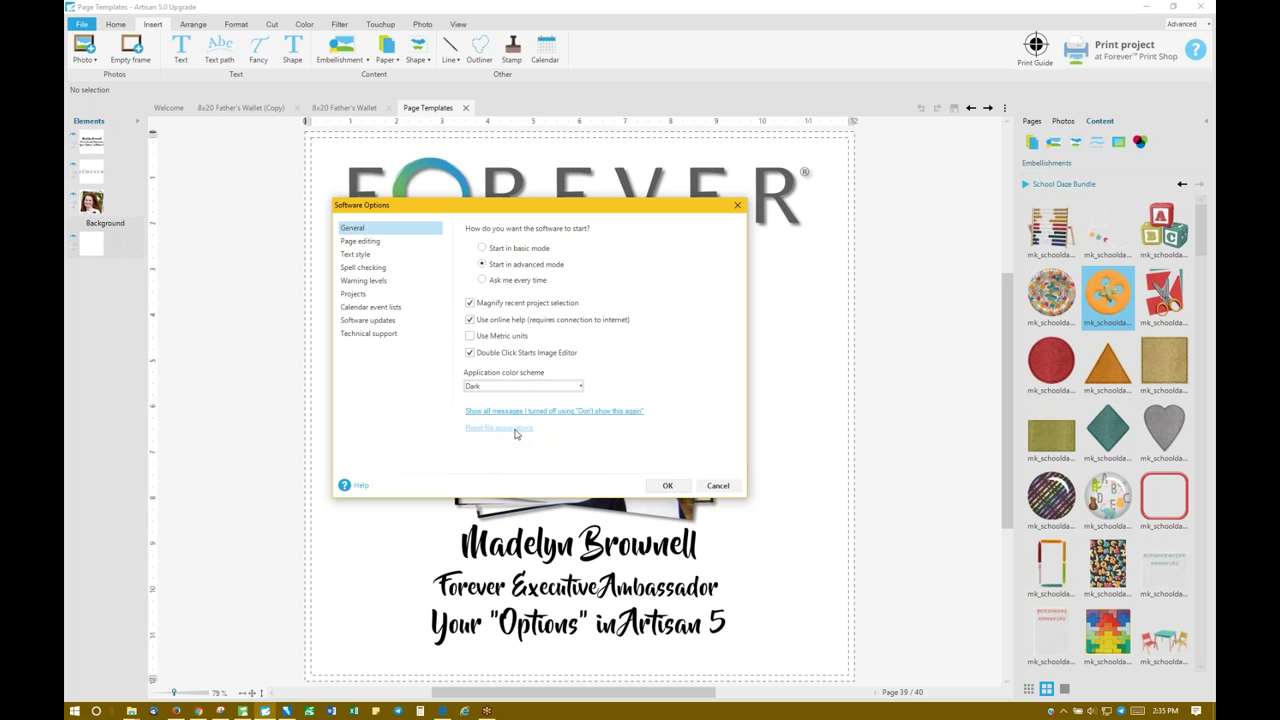
Display the Page editing options, and search the pixels2Pages site in Chrome for "optimize"
click(350, 244)
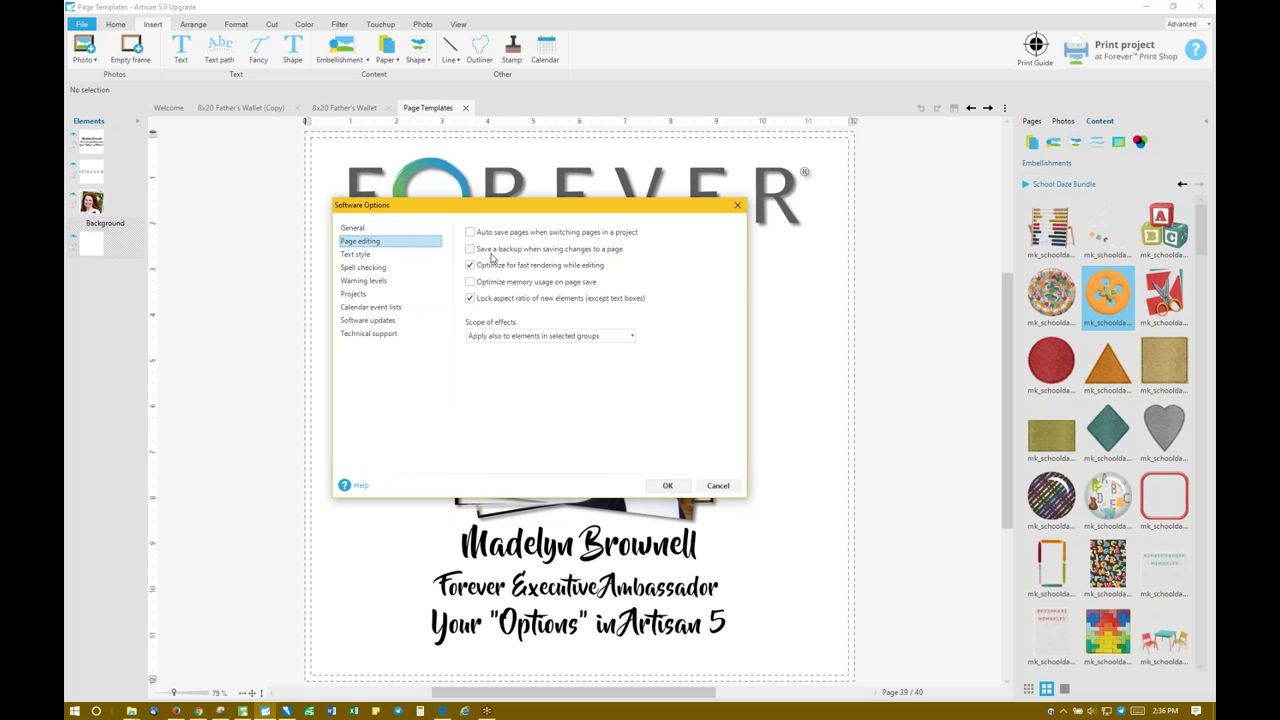
mouse_move(505, 272)
click(198, 711)
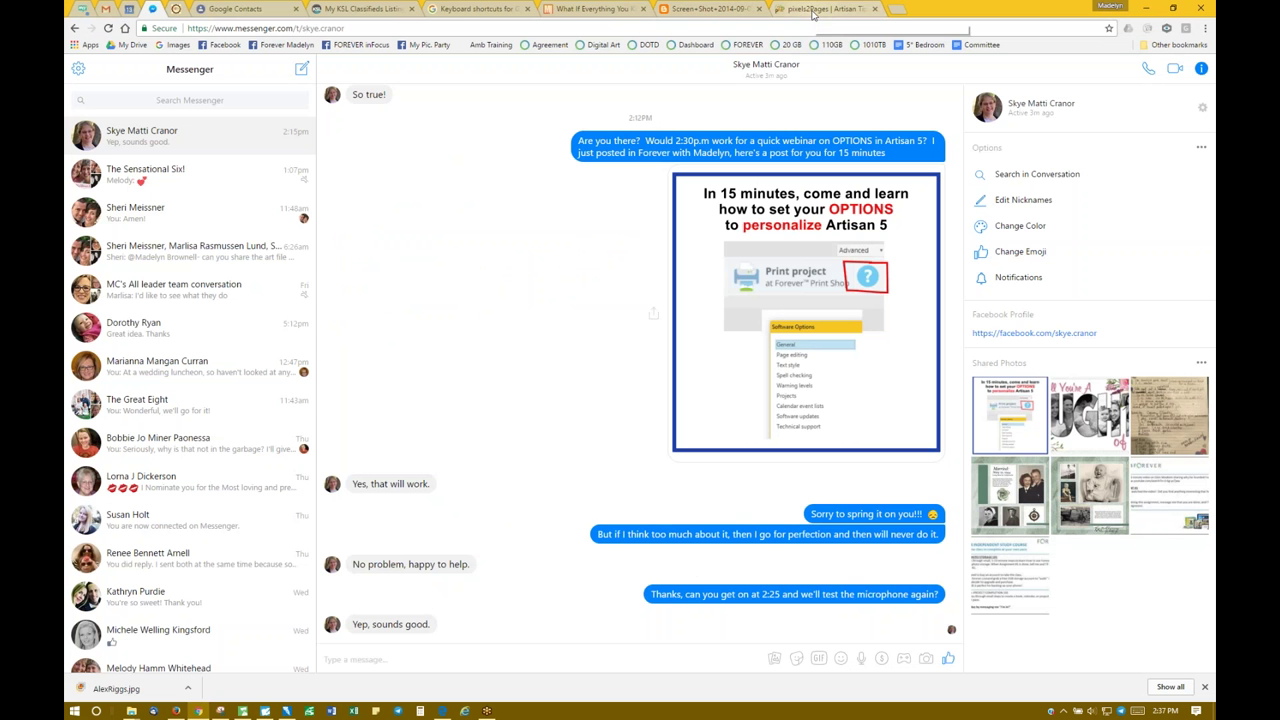
click(815, 9)
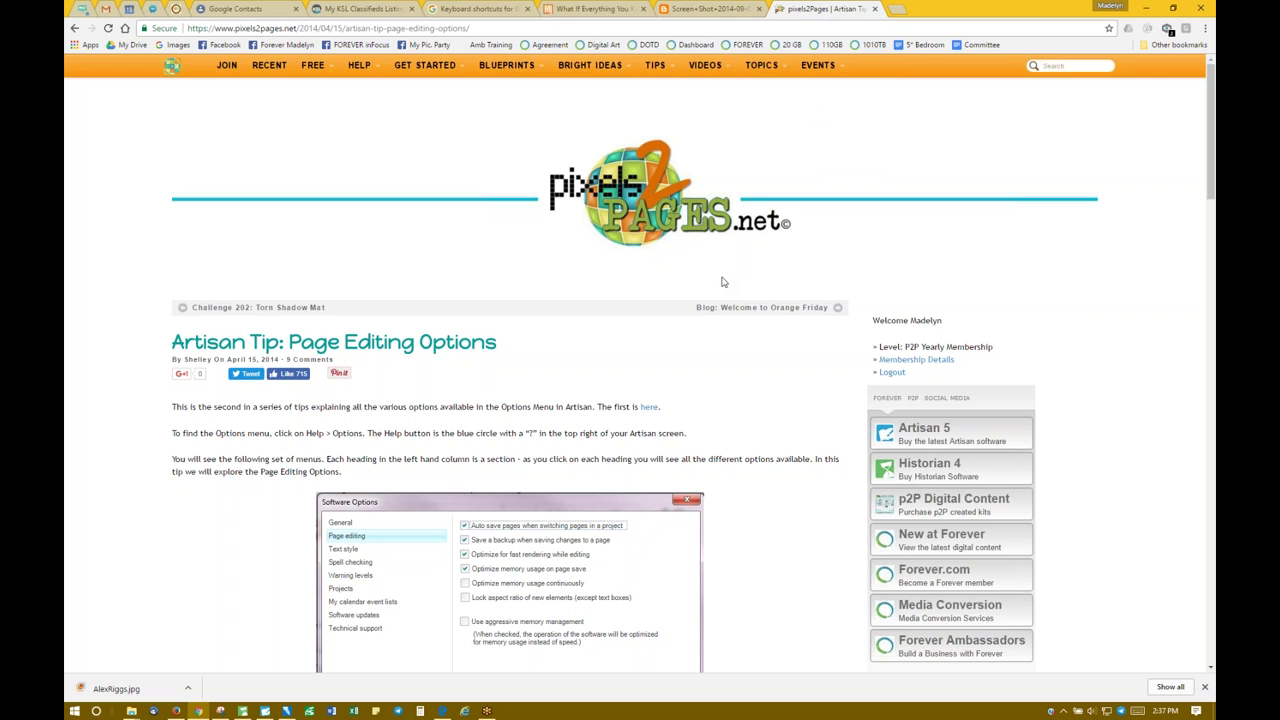
click(1052, 66)
text(optimize)
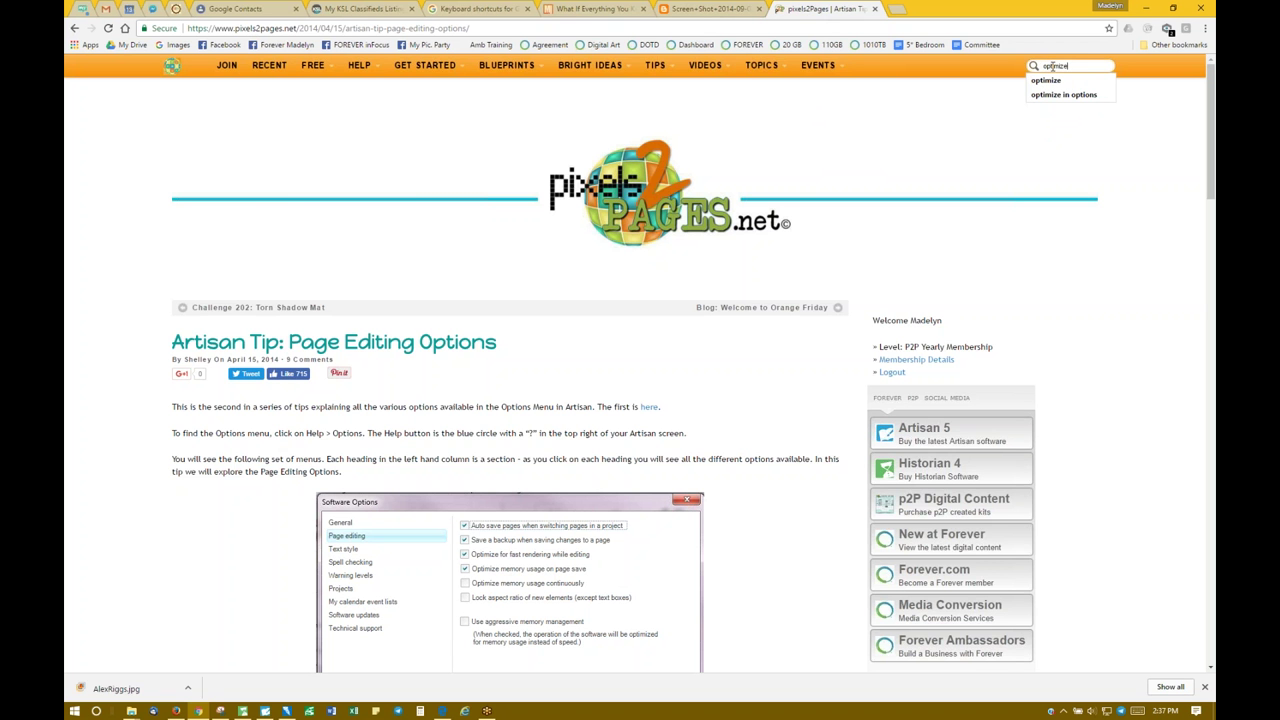
key(Return)
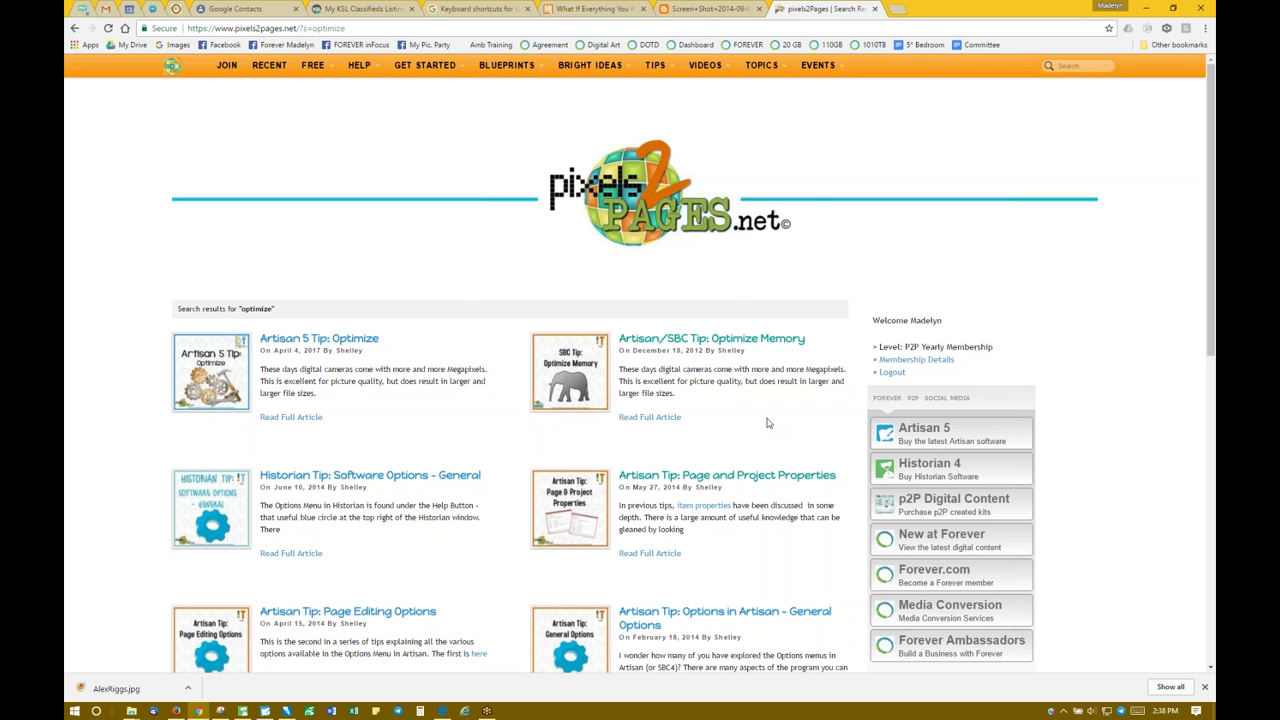
Return to Artisan and close the Software Options without saving the changes
click(262, 710)
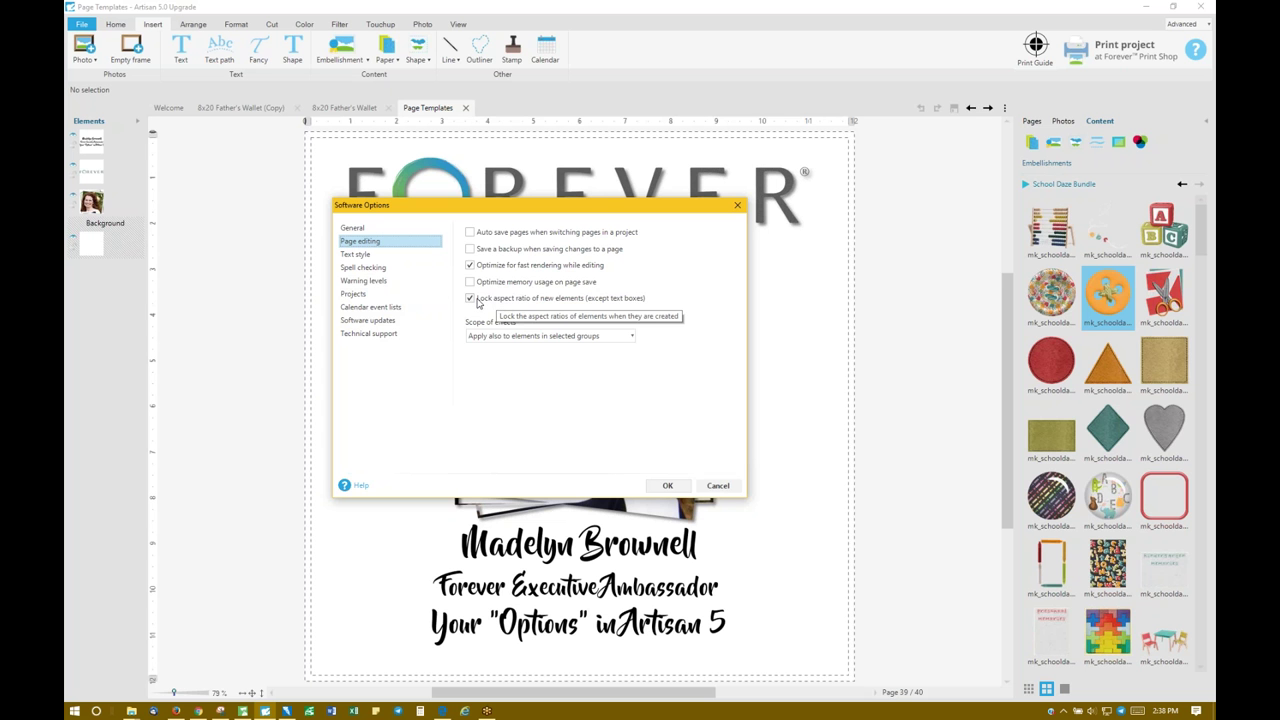
click(716, 487)
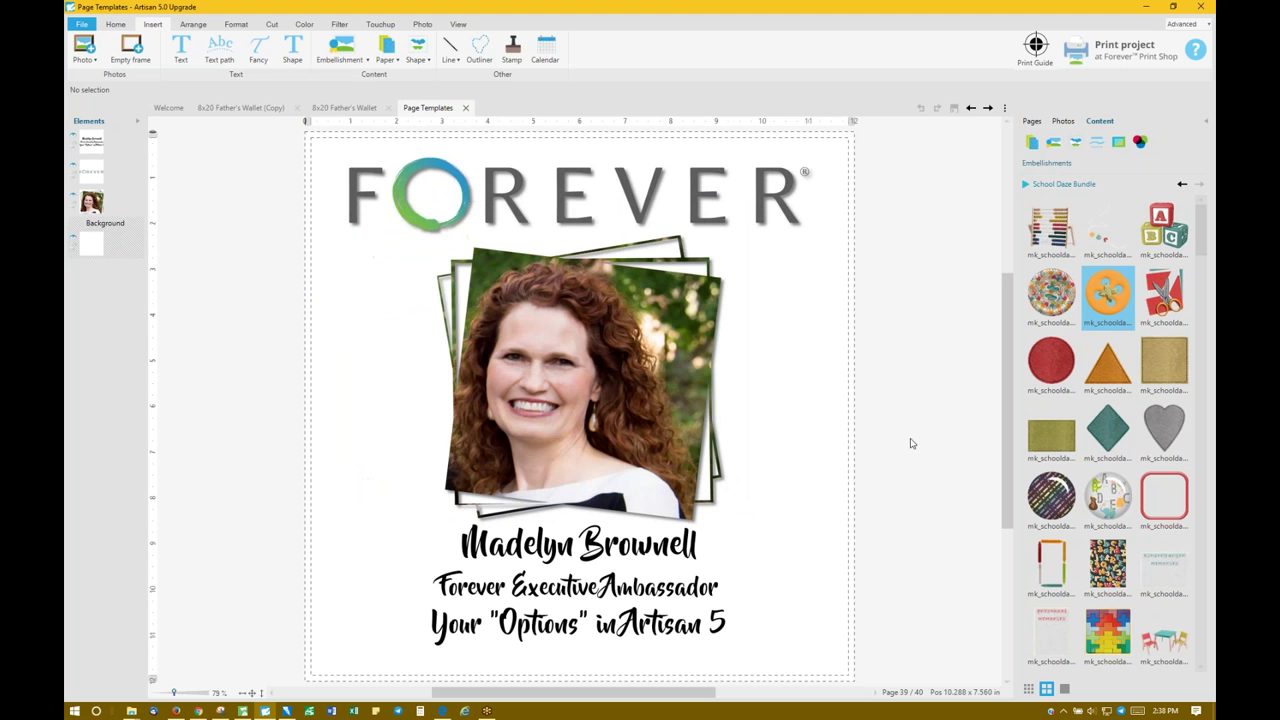
Add the red circle embellishment to the page, stretch it into an oval about 6.3 x 4.2 in and place it over the upper photo
right_click(1055, 372)
click(1077, 378)
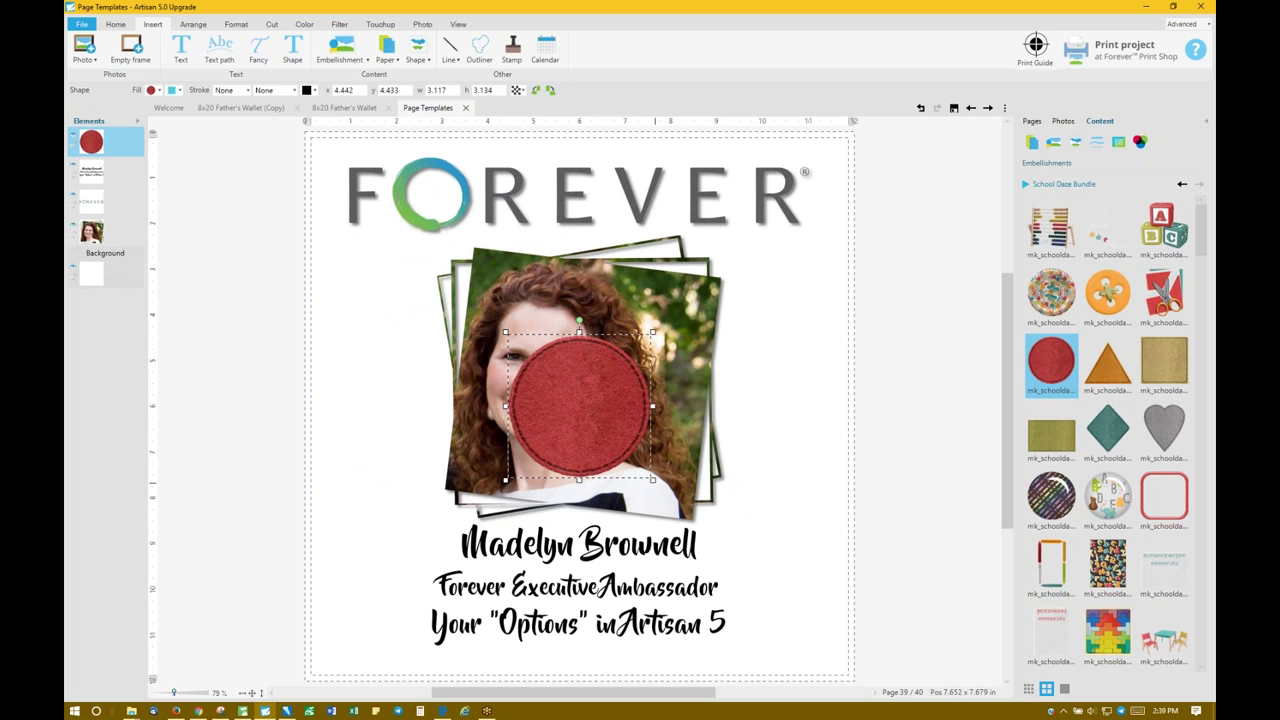
drag(652, 481, 800, 526)
drag(565, 297, 631, 320)
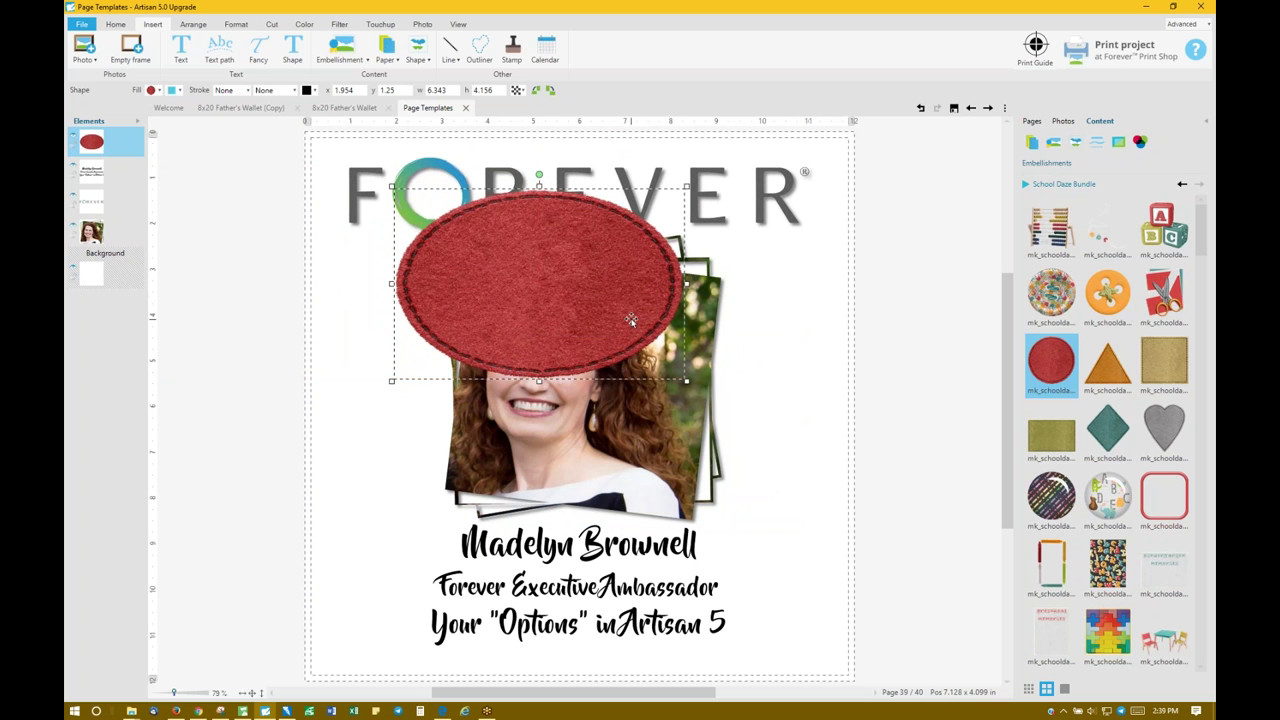
Add a second red circle, shrink it proportionally to about 2.9 in wide and move it beside the photo's lower left corner
right_click(1035, 383)
click(1068, 392)
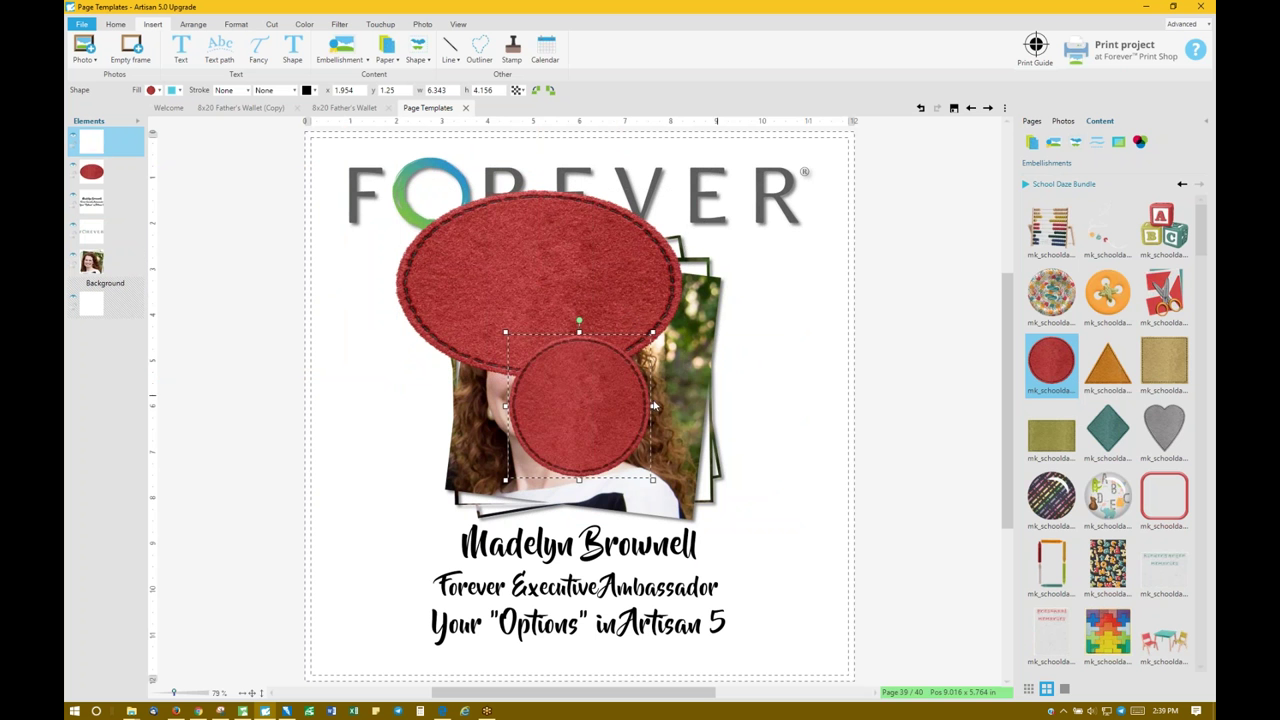
drag(652, 479, 597, 408)
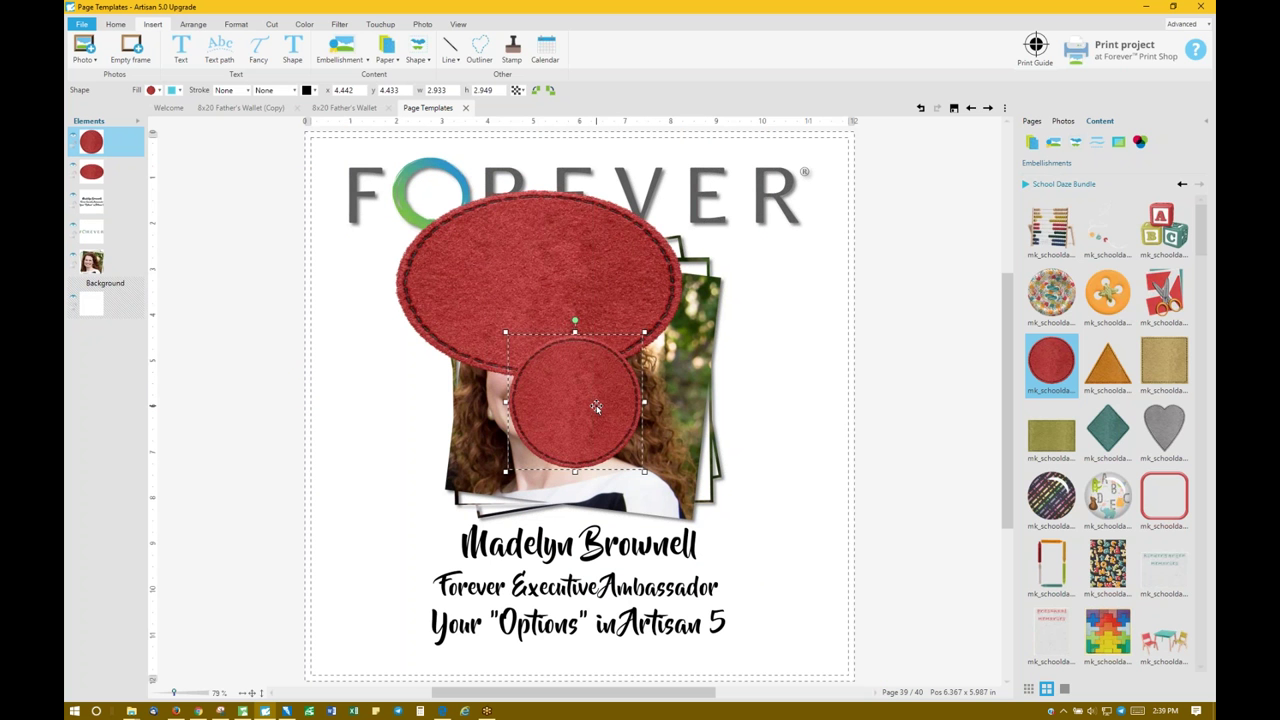
drag(596, 407, 472, 512)
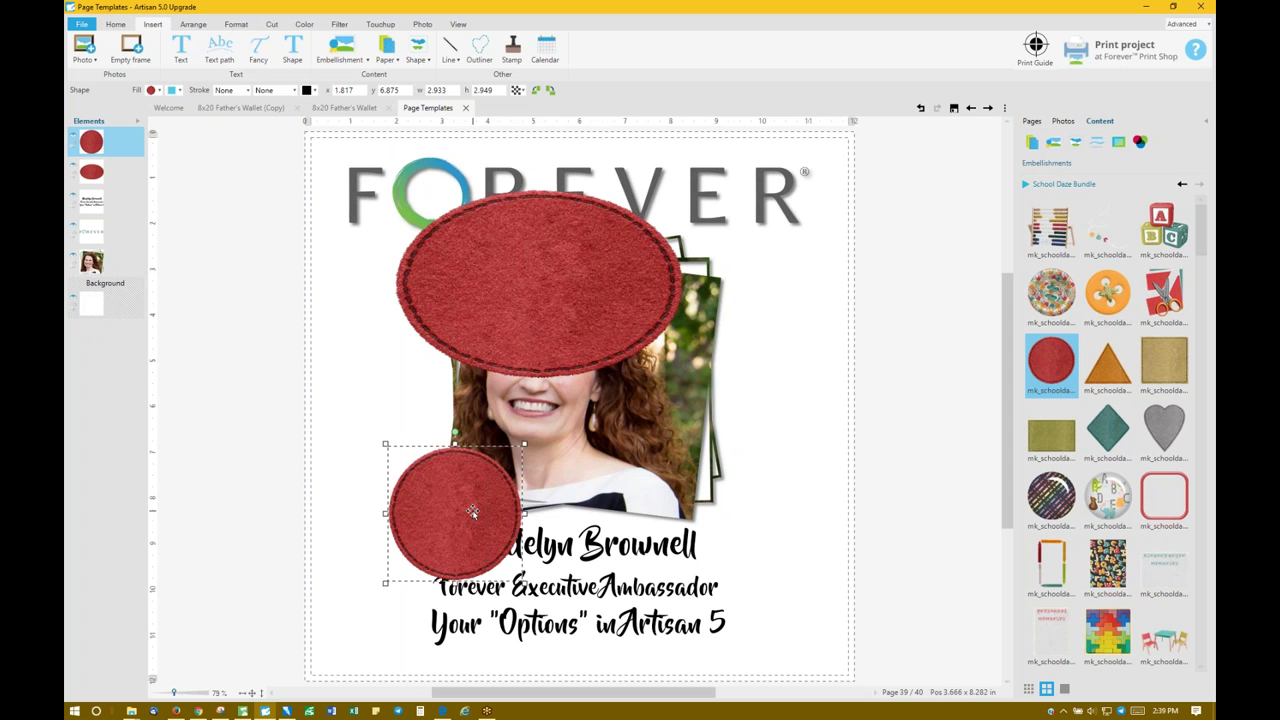
drag(474, 509, 468, 472)
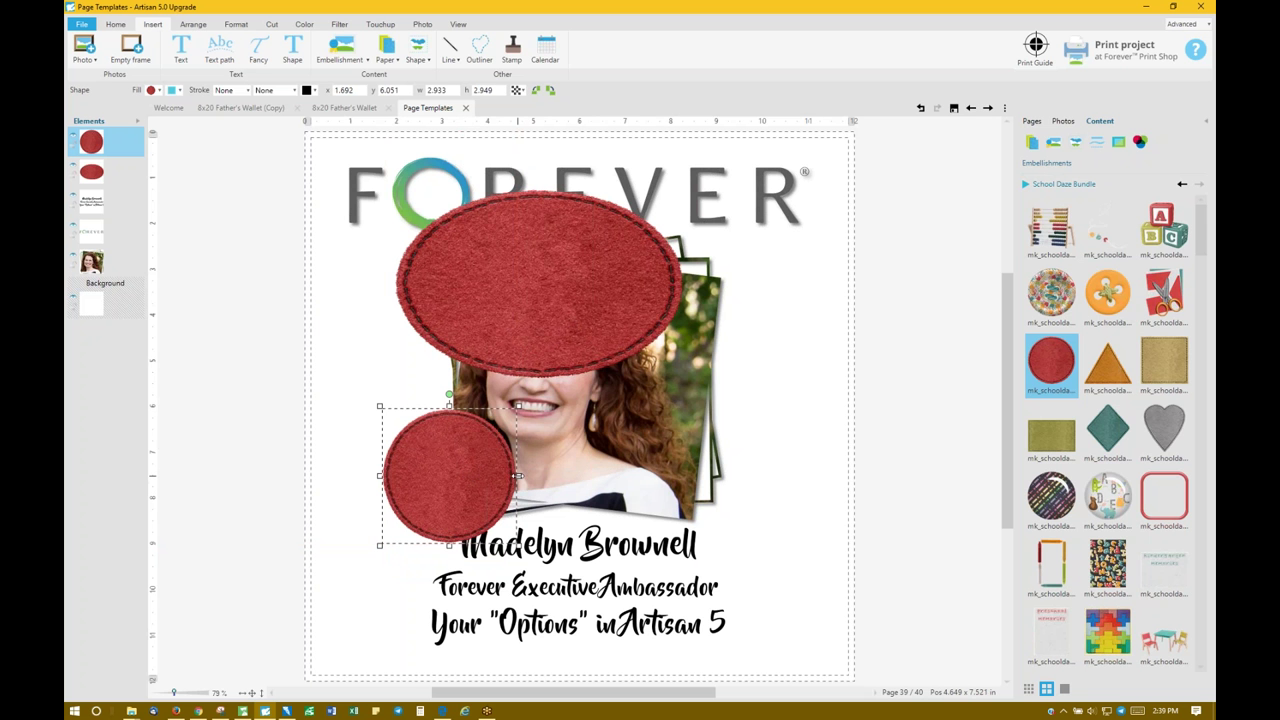
Stretch the second red circle into an oval about 4.4 x 3.5 in using its side handles, and scale it down slightly
drag(522, 480, 585, 476)
drag(482, 545, 482, 572)
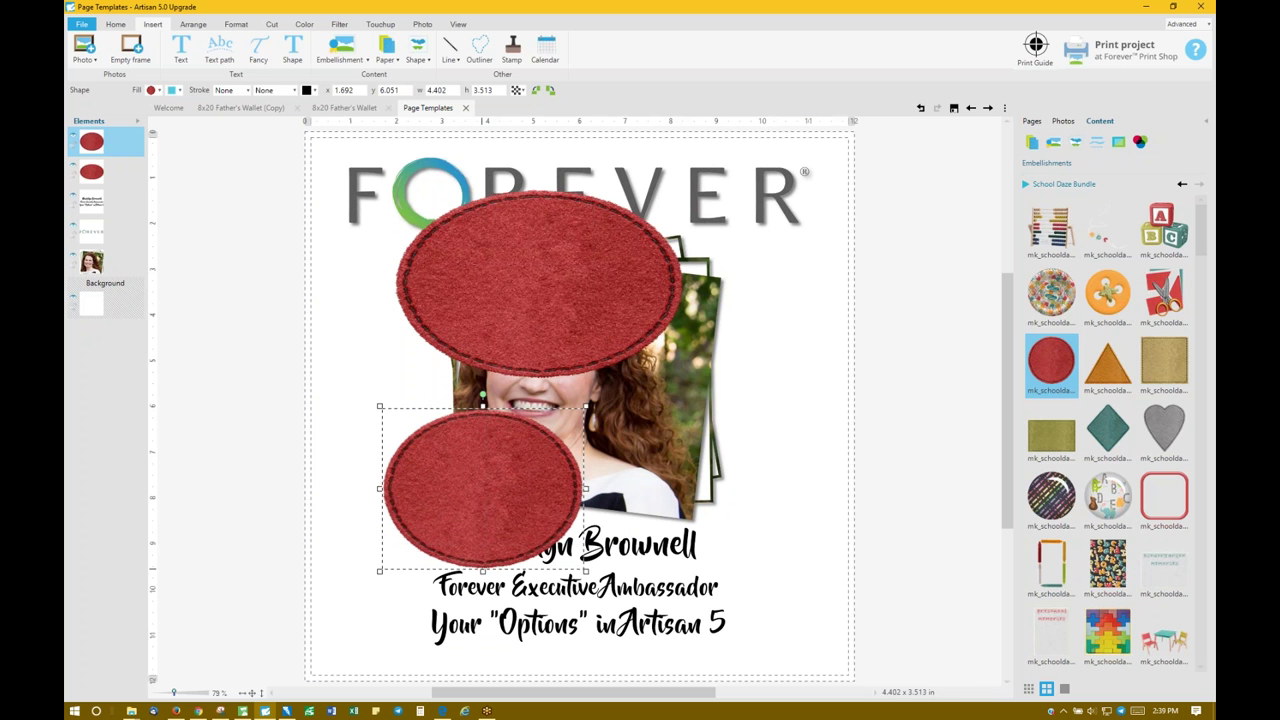
drag(586, 572, 571, 548)
Move both red ovals off the photo, past the left edge of the page
drag(490, 480, 300, 395)
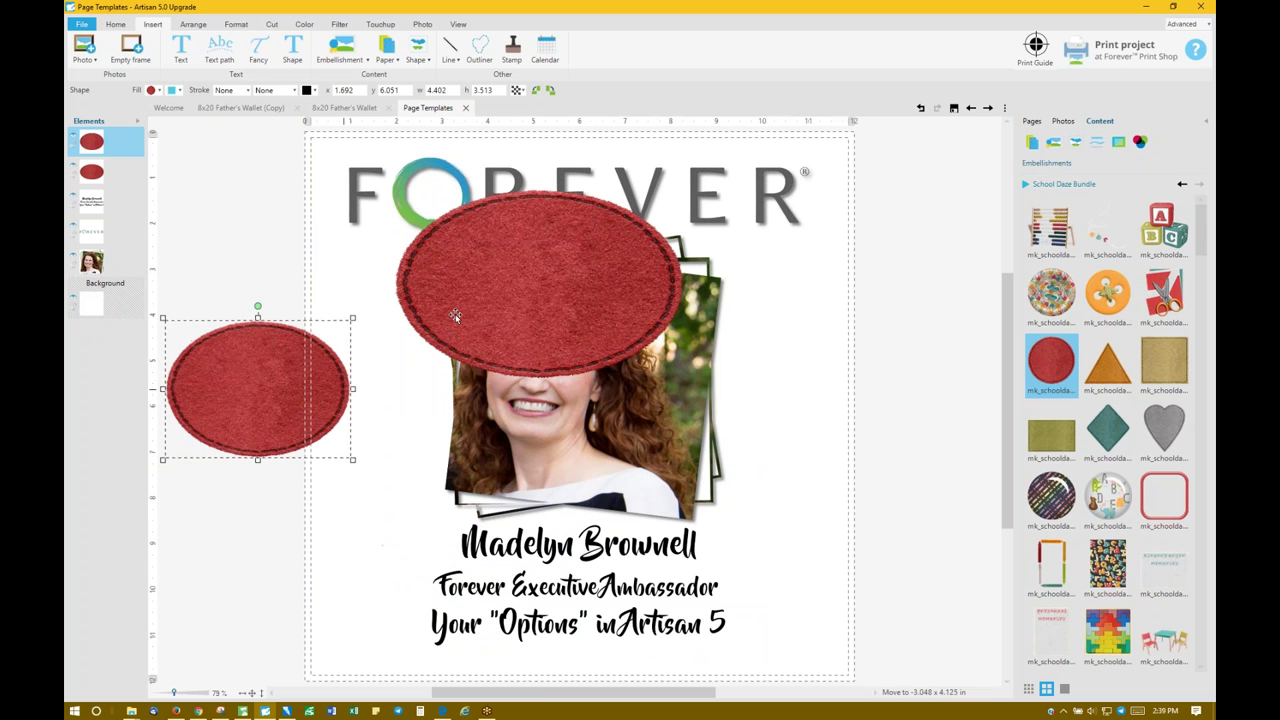
drag(435, 321, 150, 523)
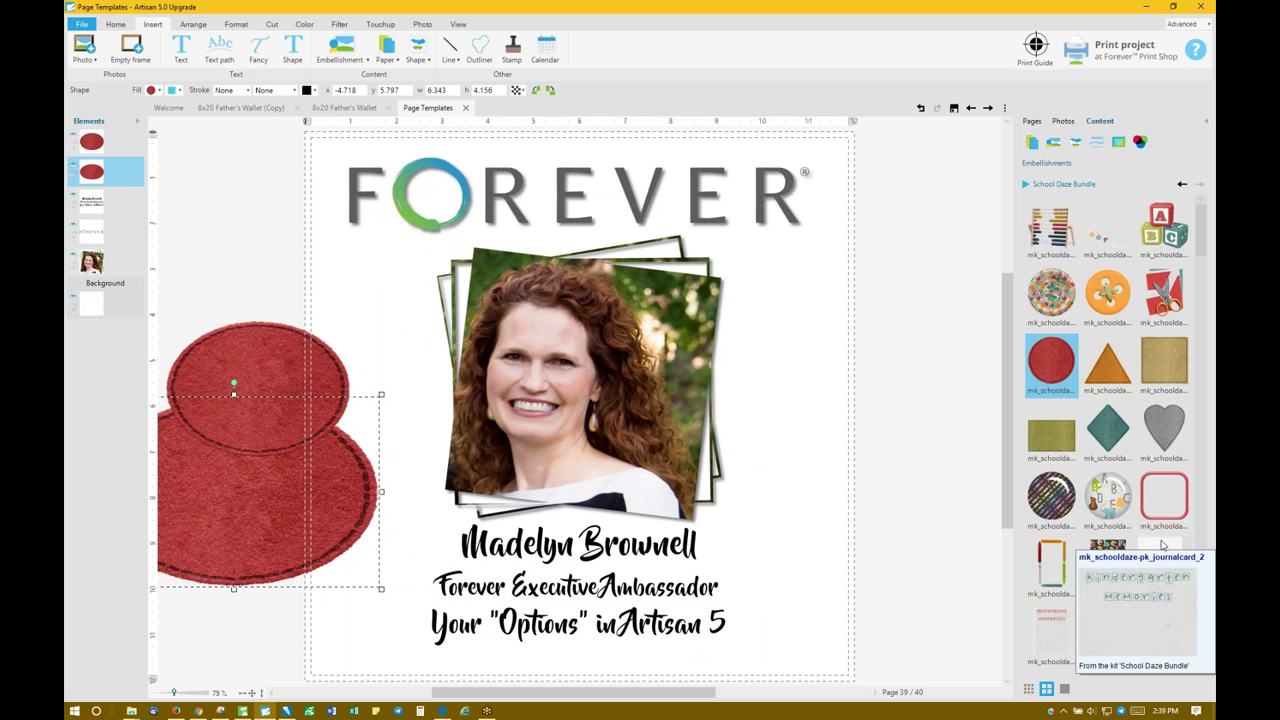
Review the page editing settings in Software Options, including the Scope of effects choices, and the default text style for new text boxes
click(1191, 55)
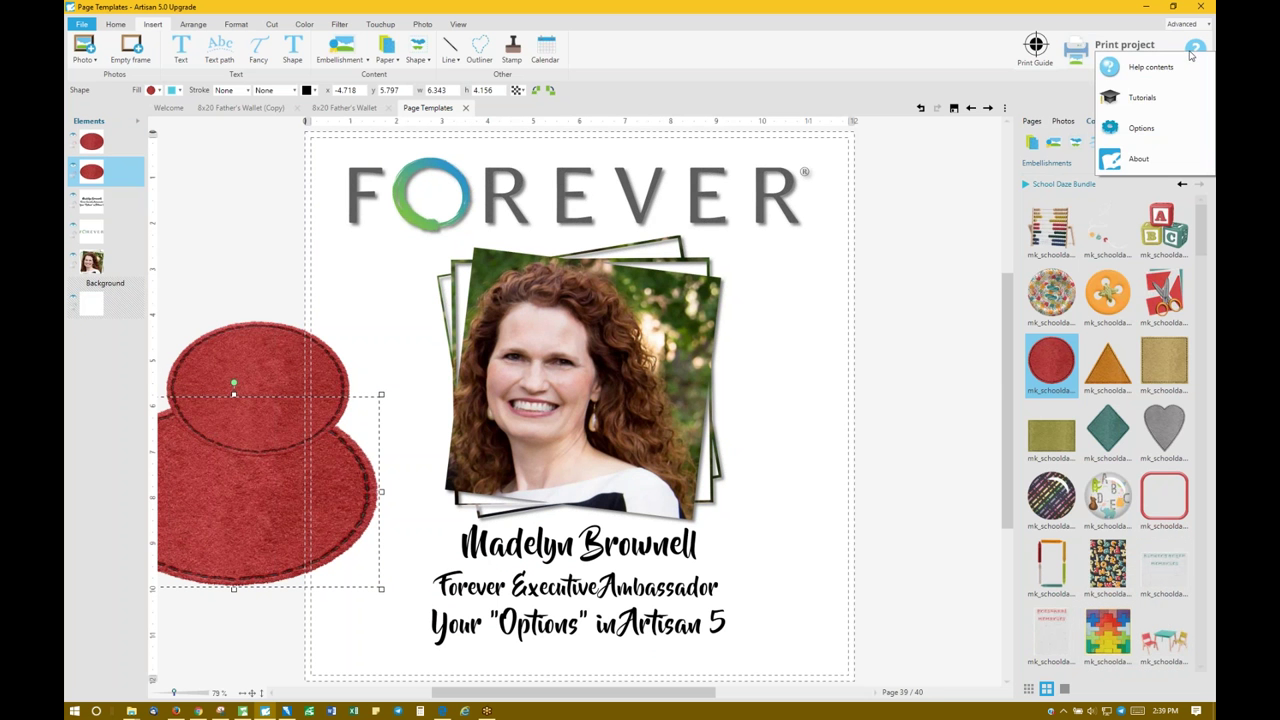
click(1140, 129)
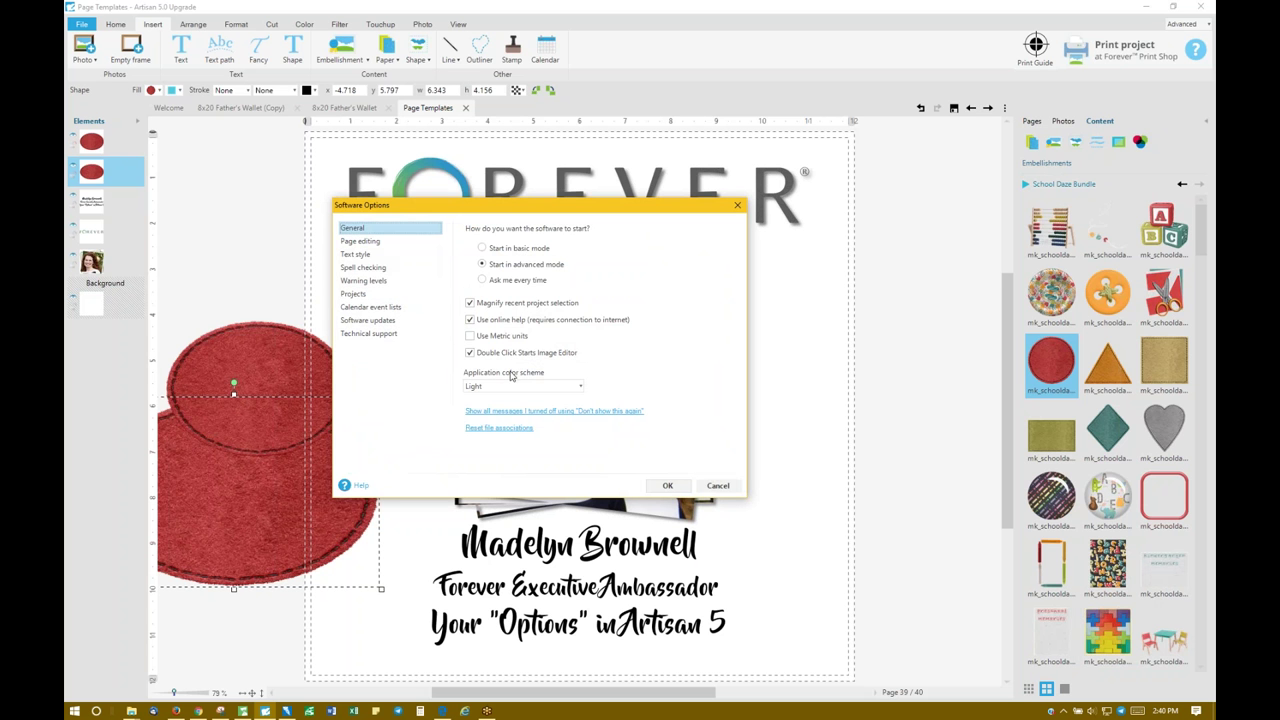
click(366, 243)
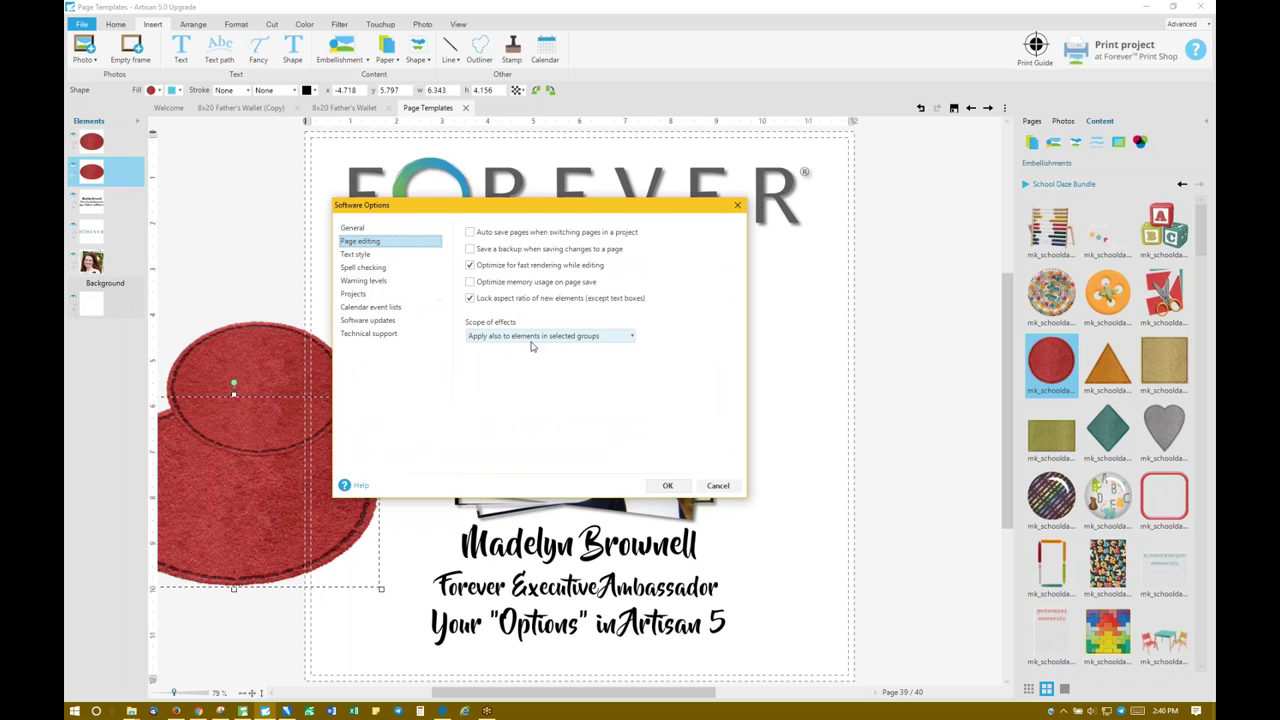
click(631, 340)
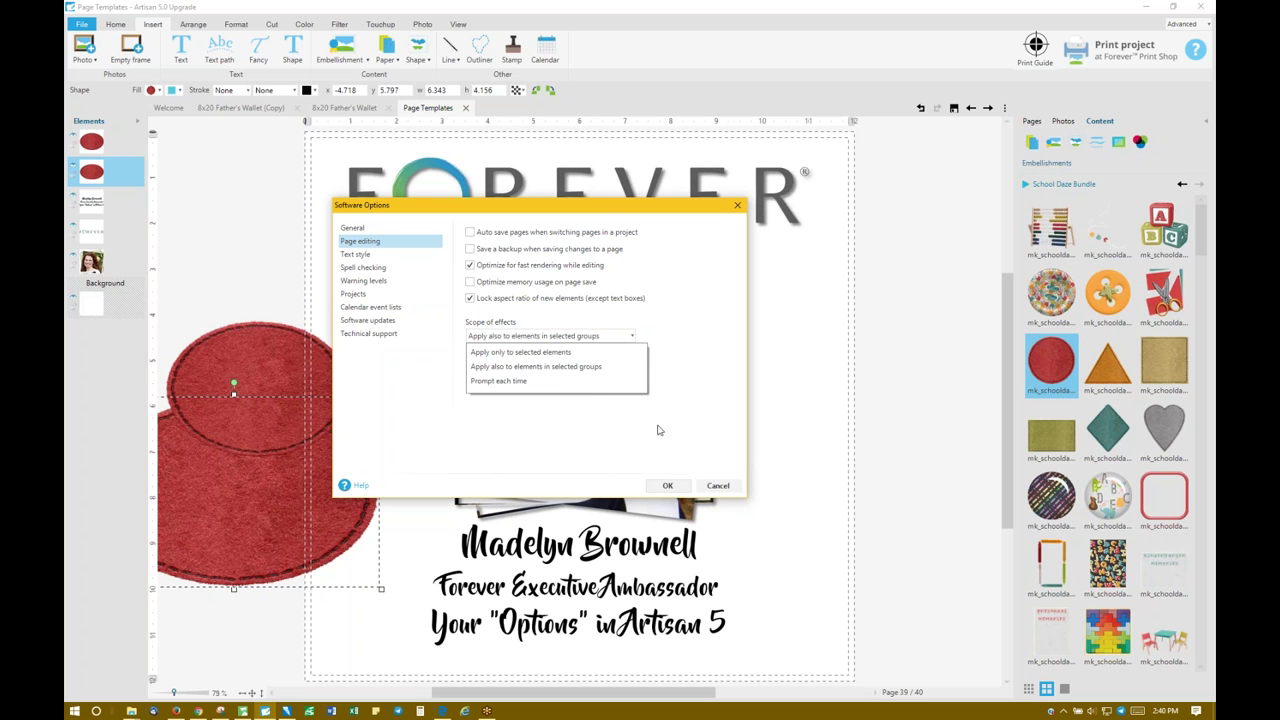
click(360, 256)
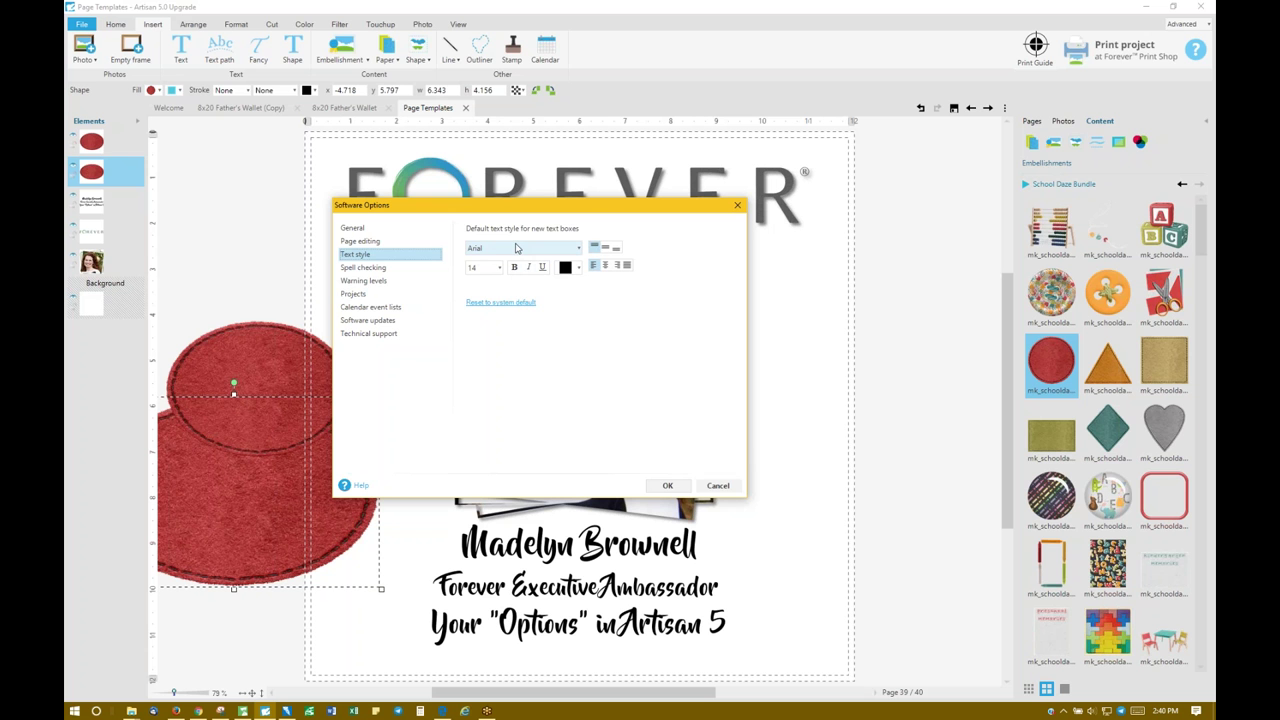
Review the spell checking options and the words in the user dictionary, and cancel the dictionary
click(394, 269)
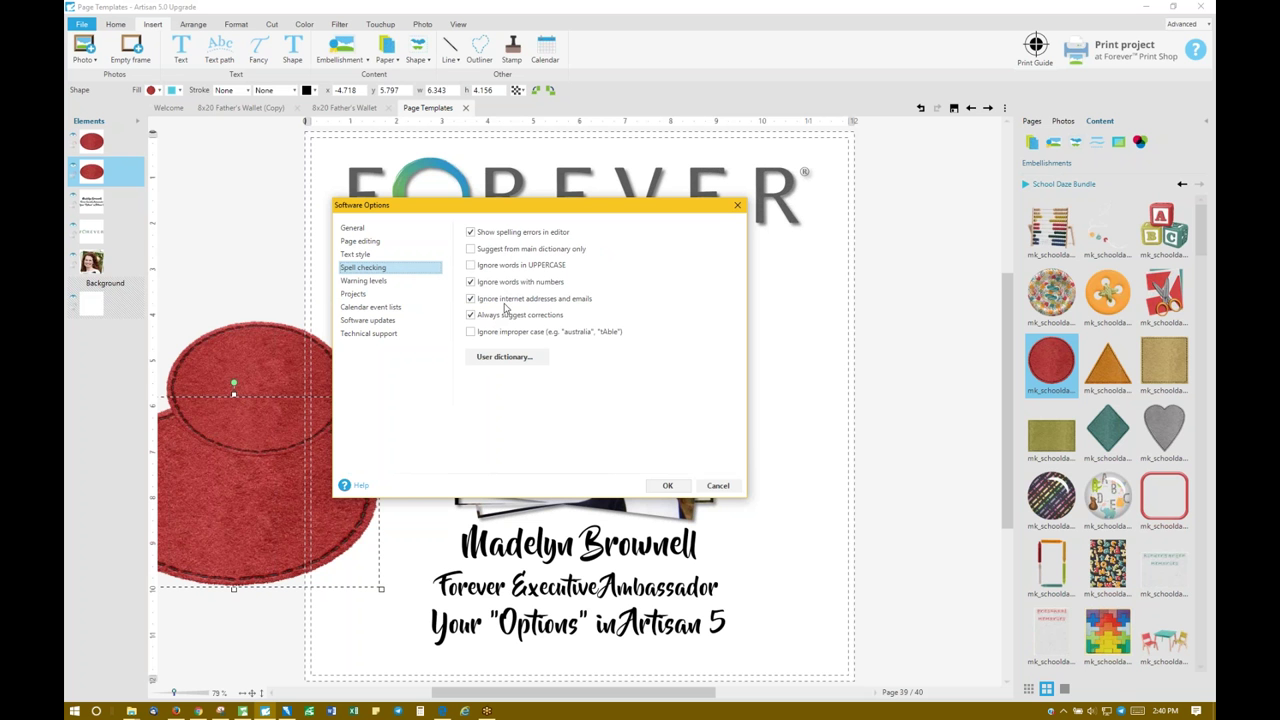
click(518, 360)
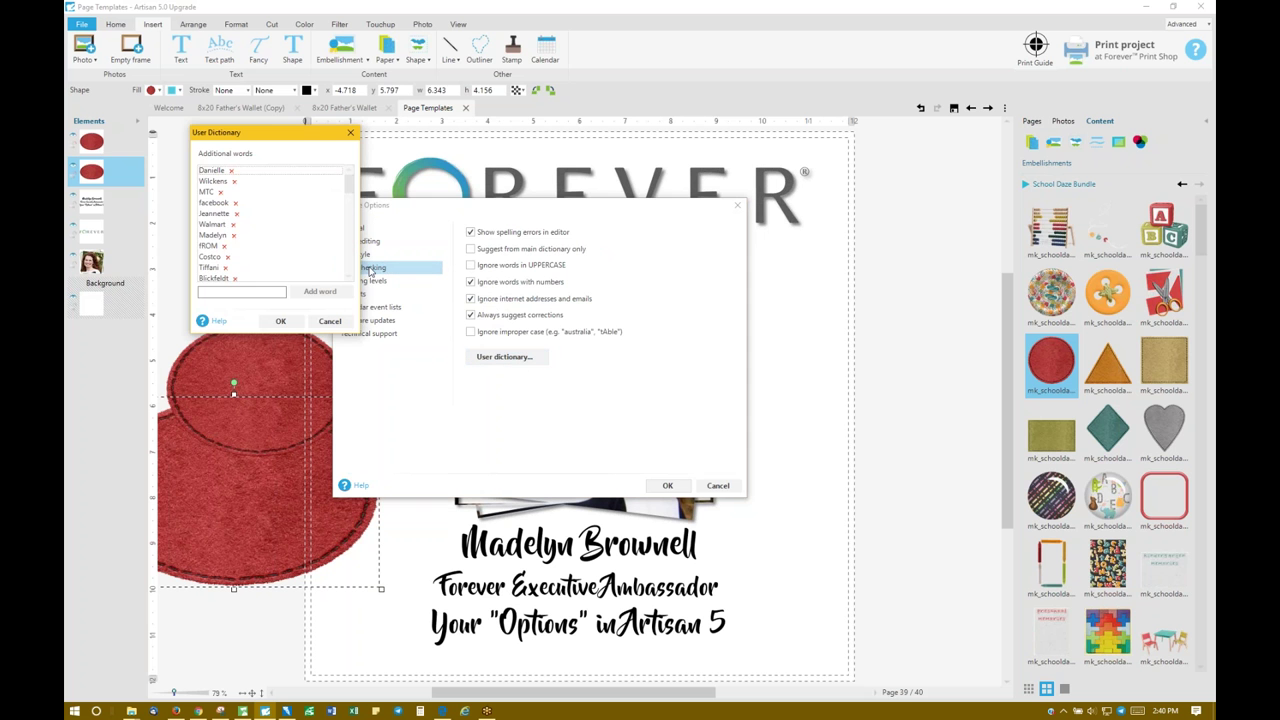
mouse_move(351, 190)
mouse_down()
mouse_move(351, 280)
mouse_move(355, 178)
mouse_up()
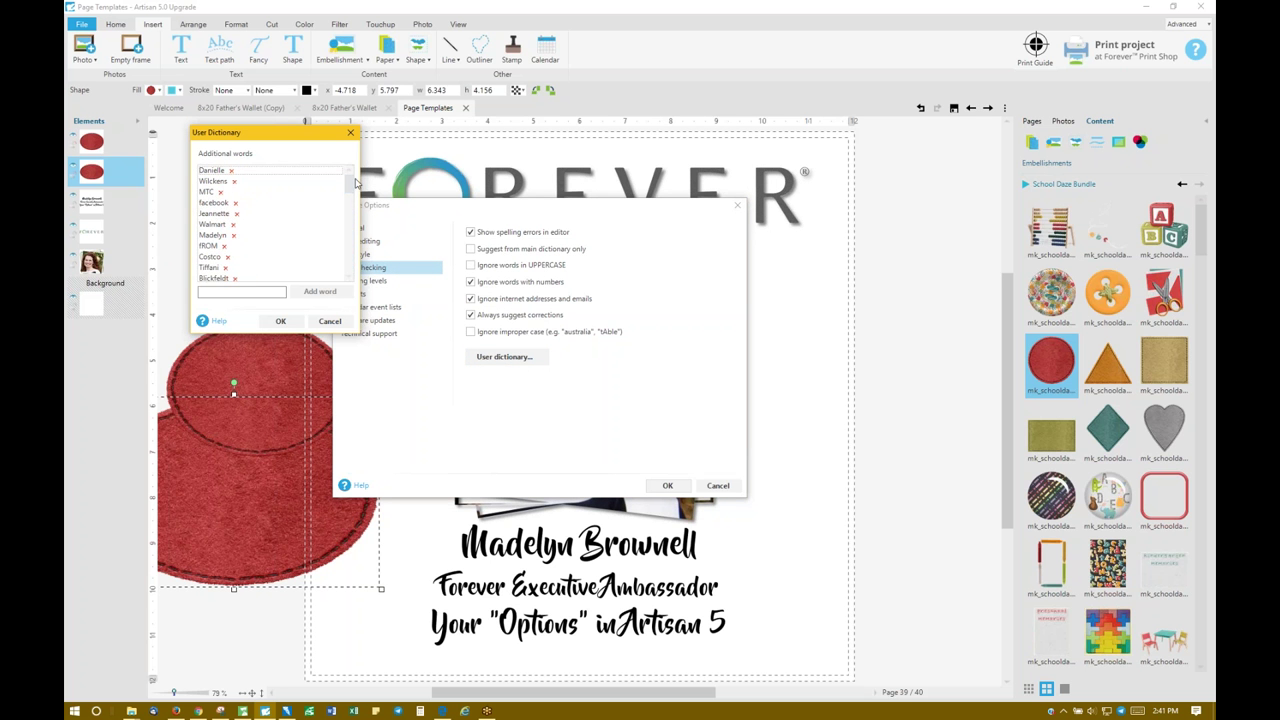
click(331, 321)
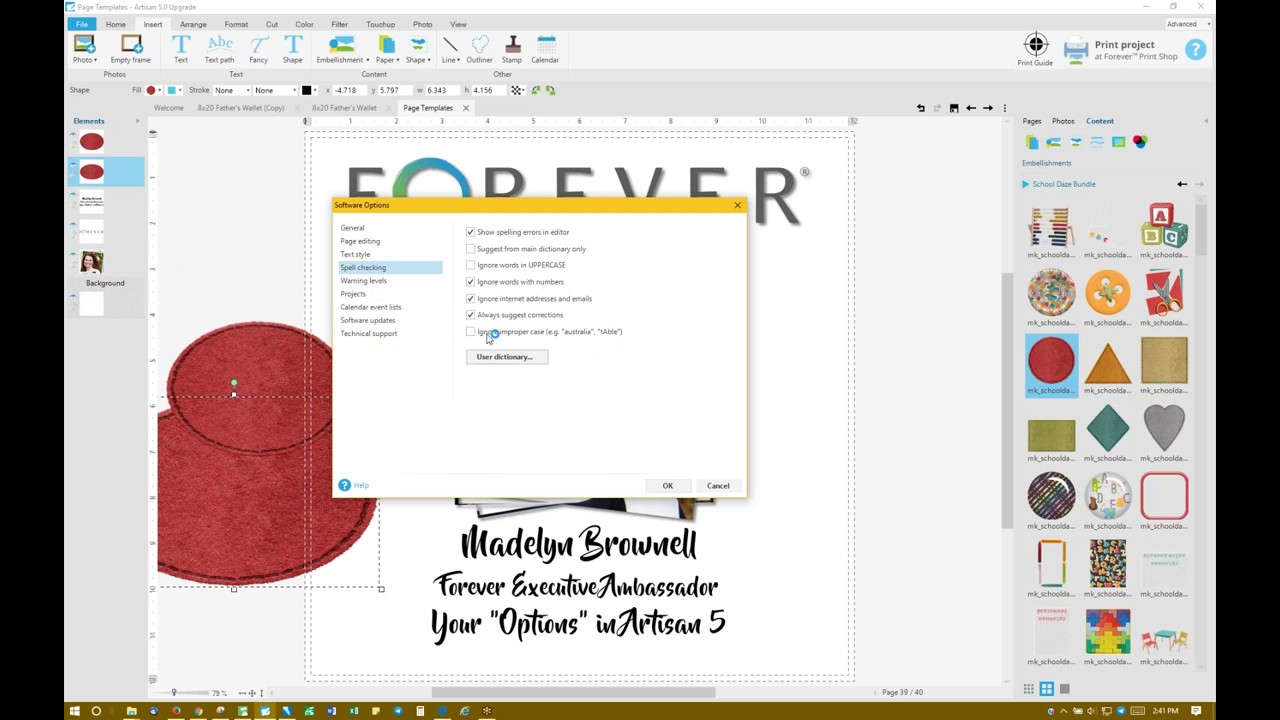
Review the warning levels in Software Options and leave the options without saving
click(384, 282)
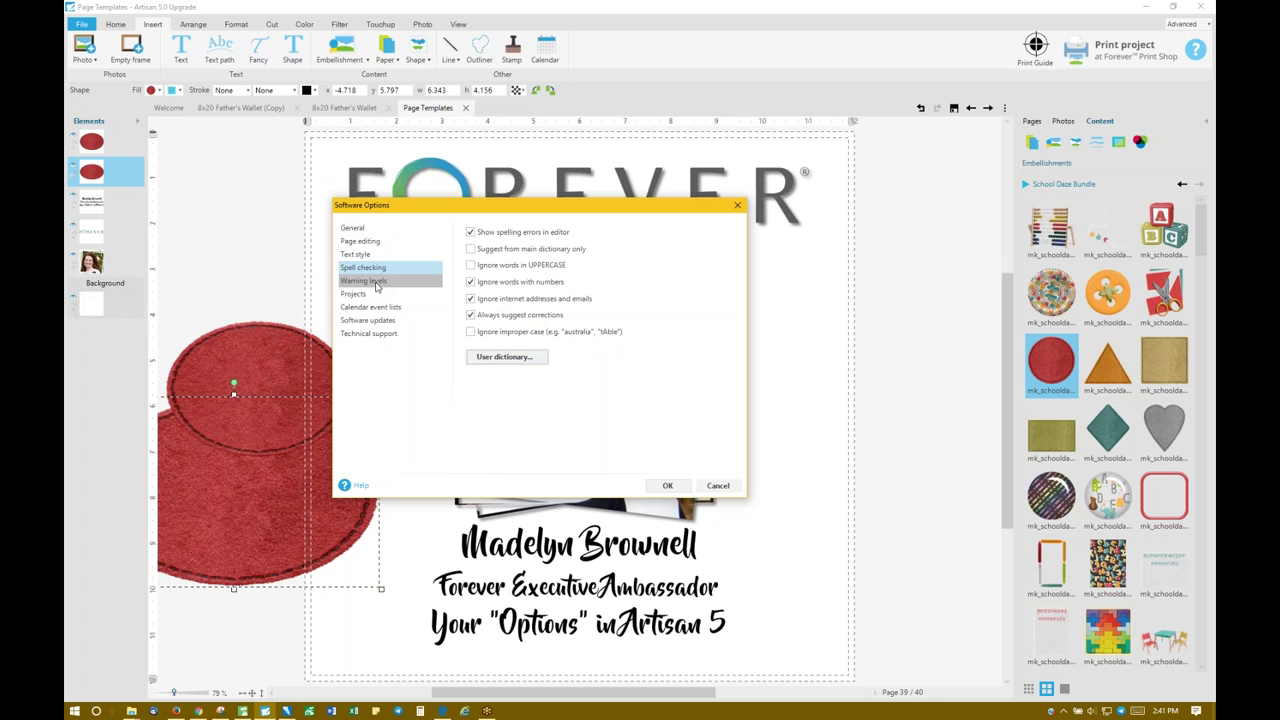
click(377, 283)
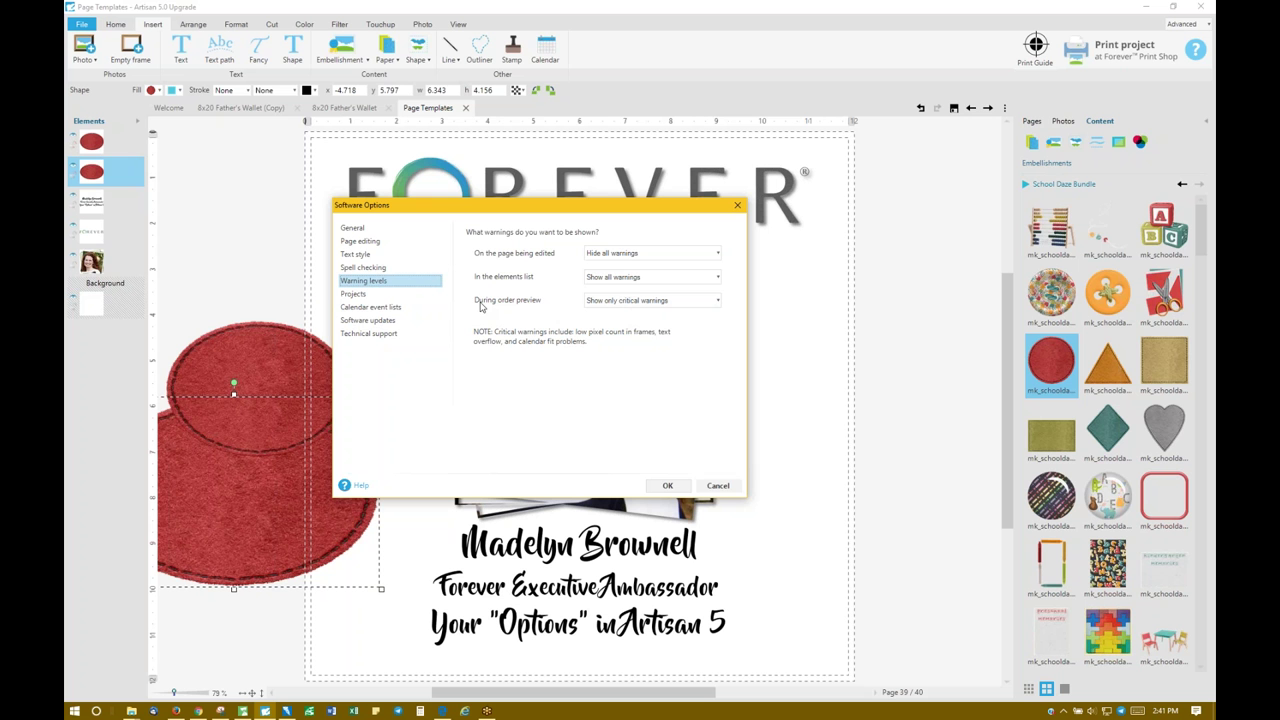
click(718, 485)
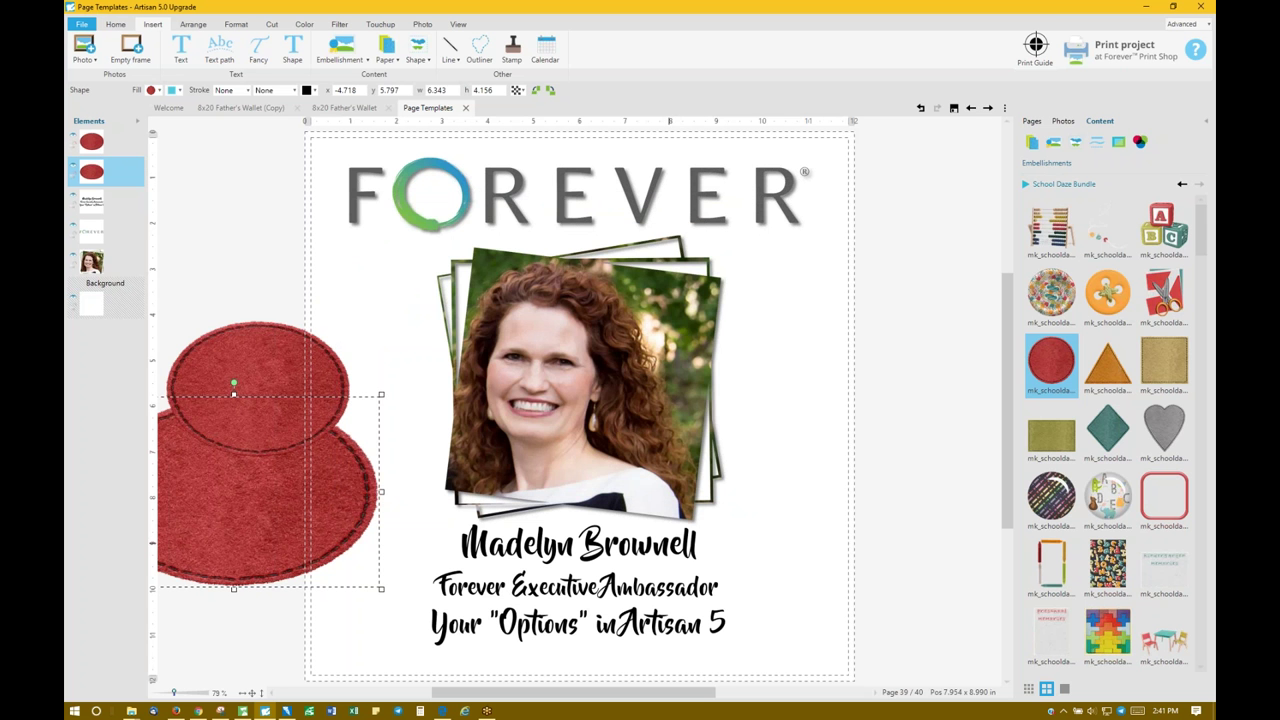
Append an extra surname to the name line of the text box below the photo and accept the edit
click(690, 545)
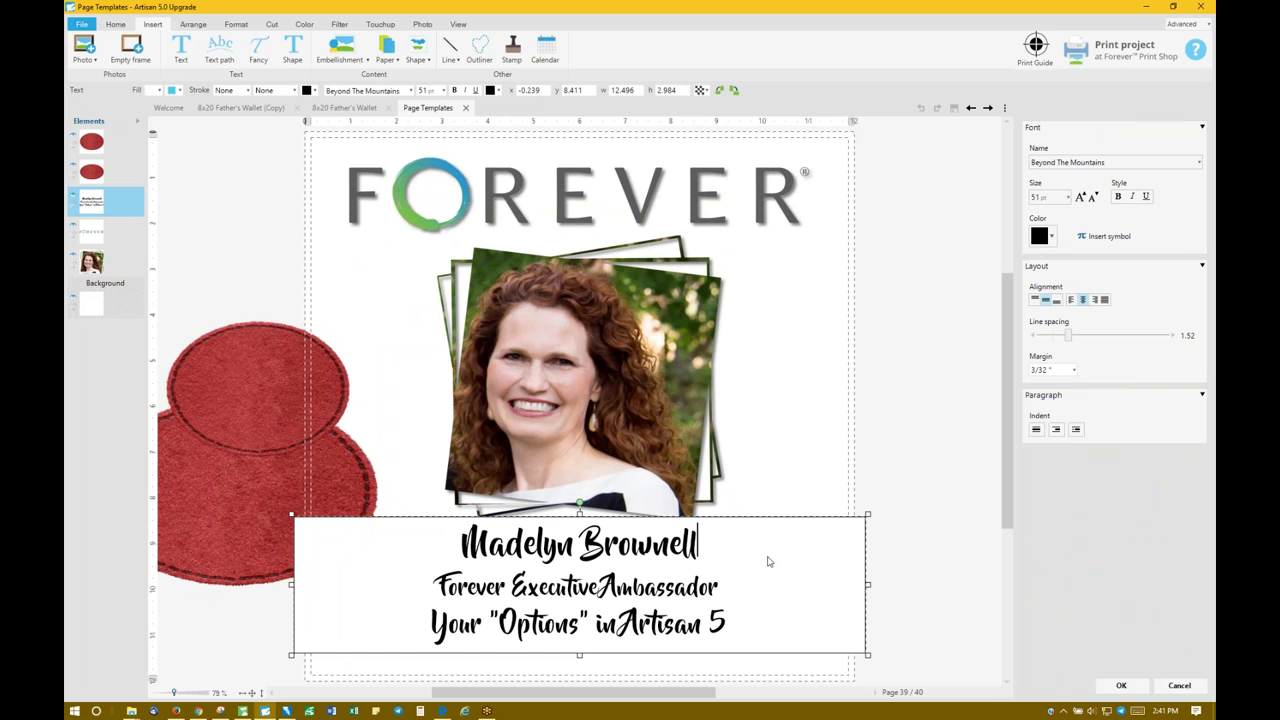
text(Bayley)
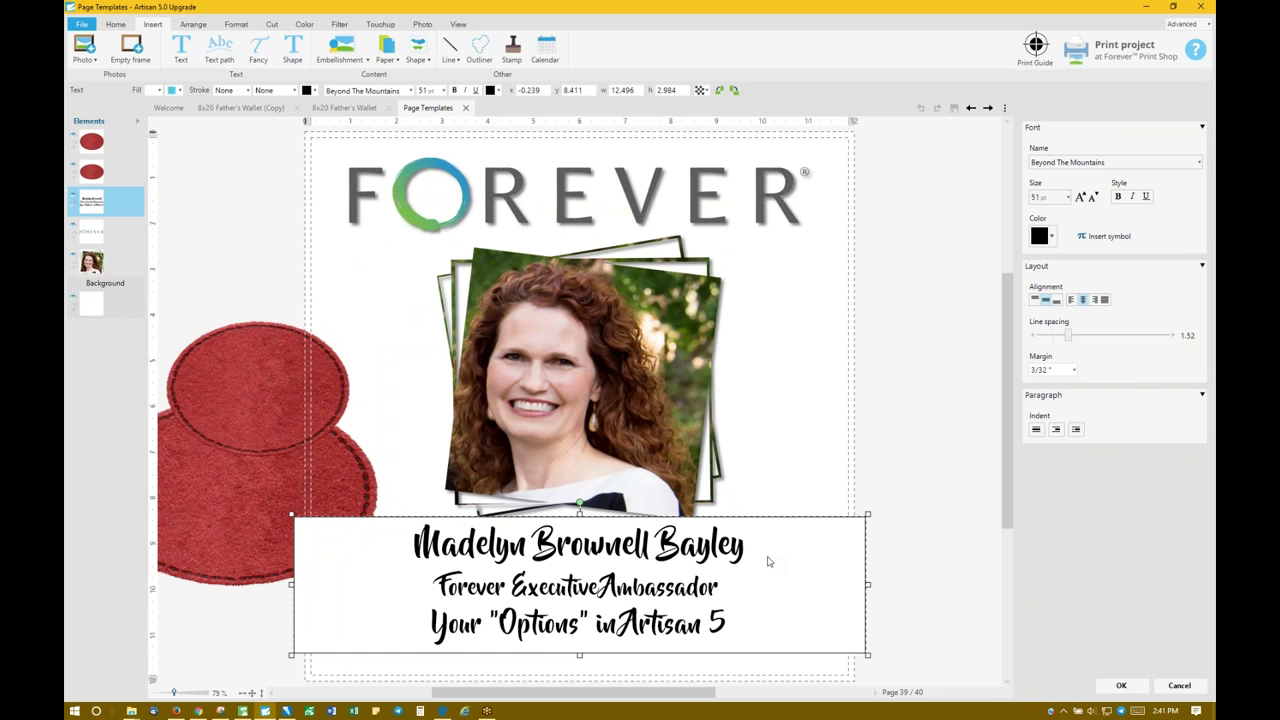
click(1121, 685)
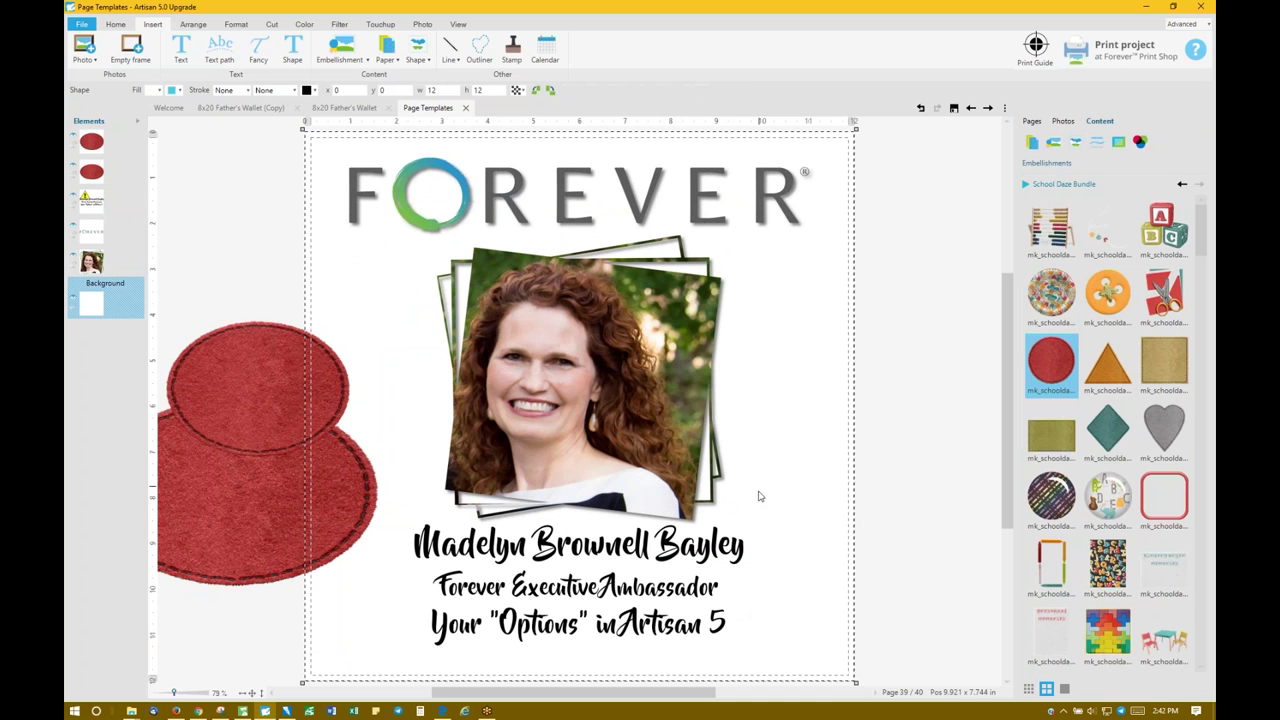
Add the misspelled surname in the name line to the dictionary and accept the text edit
click(712, 552)
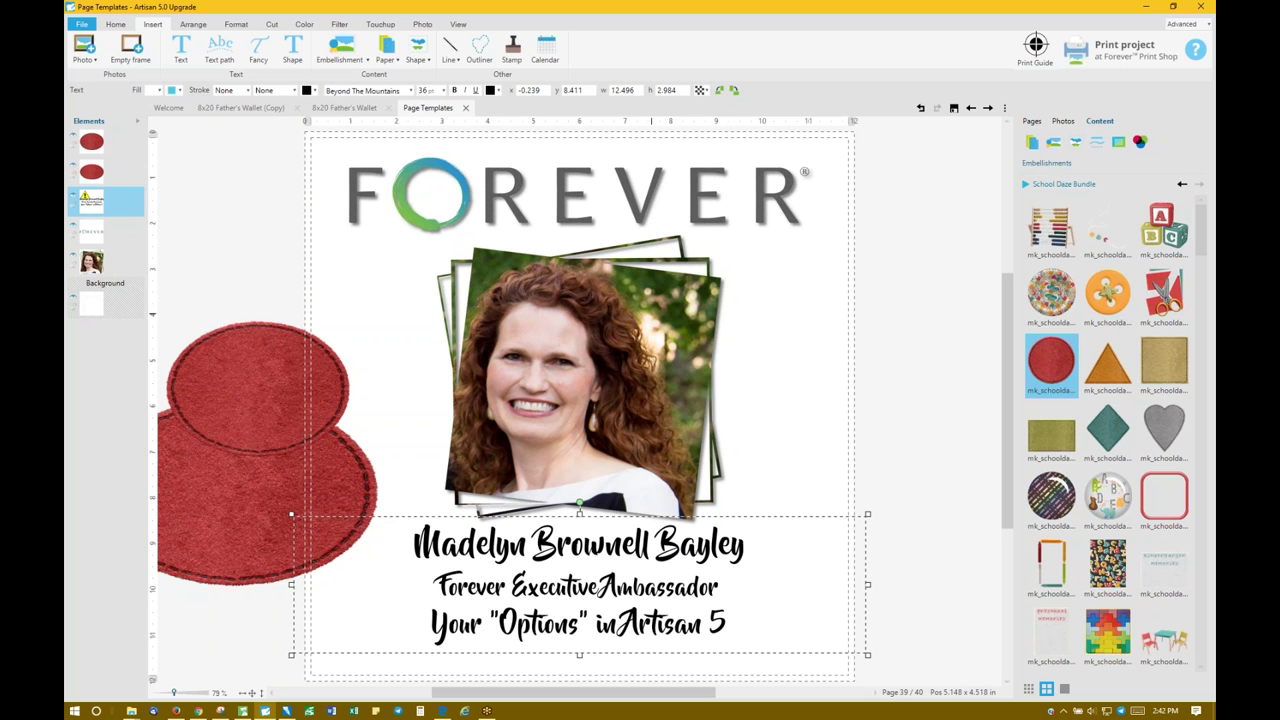
click(759, 433)
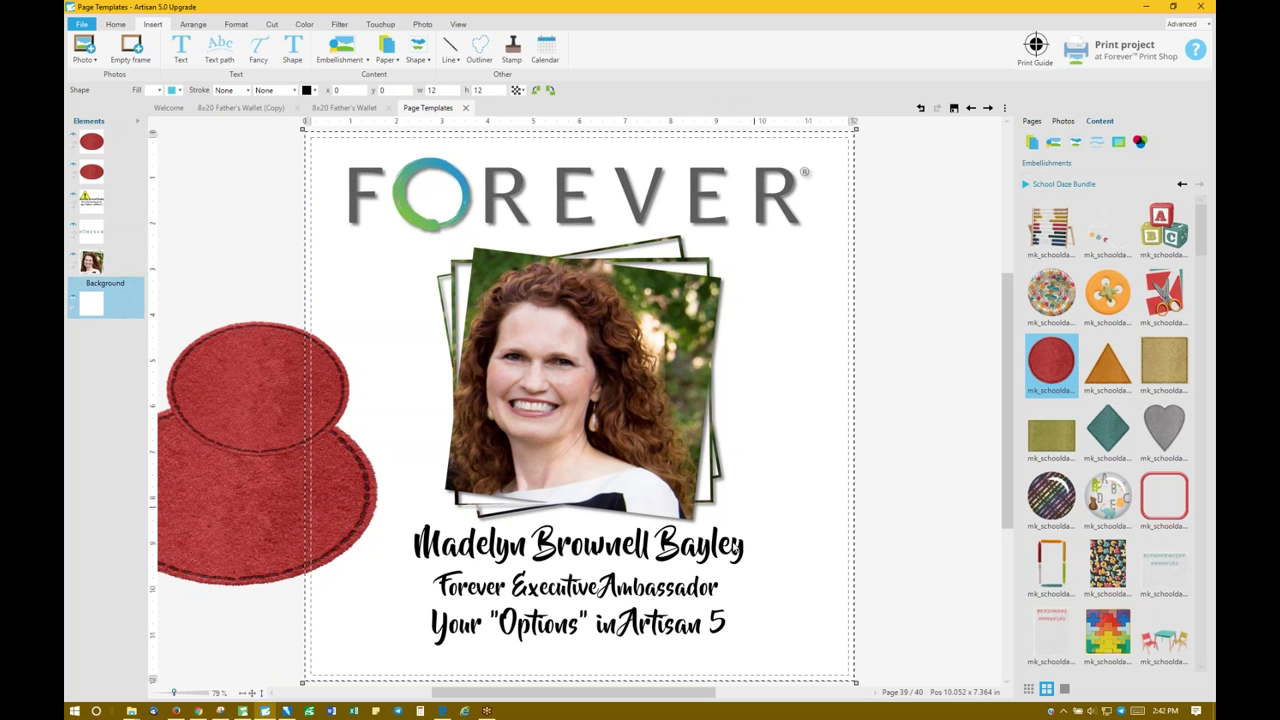
click(705, 553)
click(708, 563)
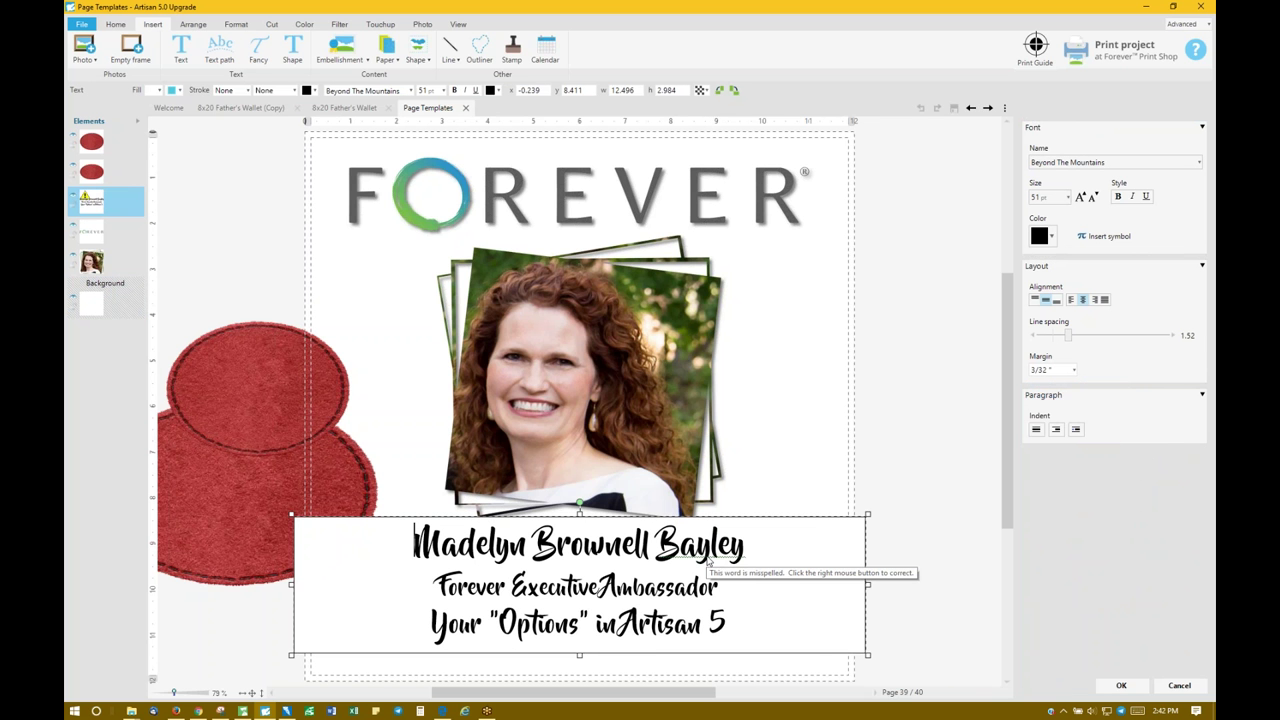
right_click(709, 556)
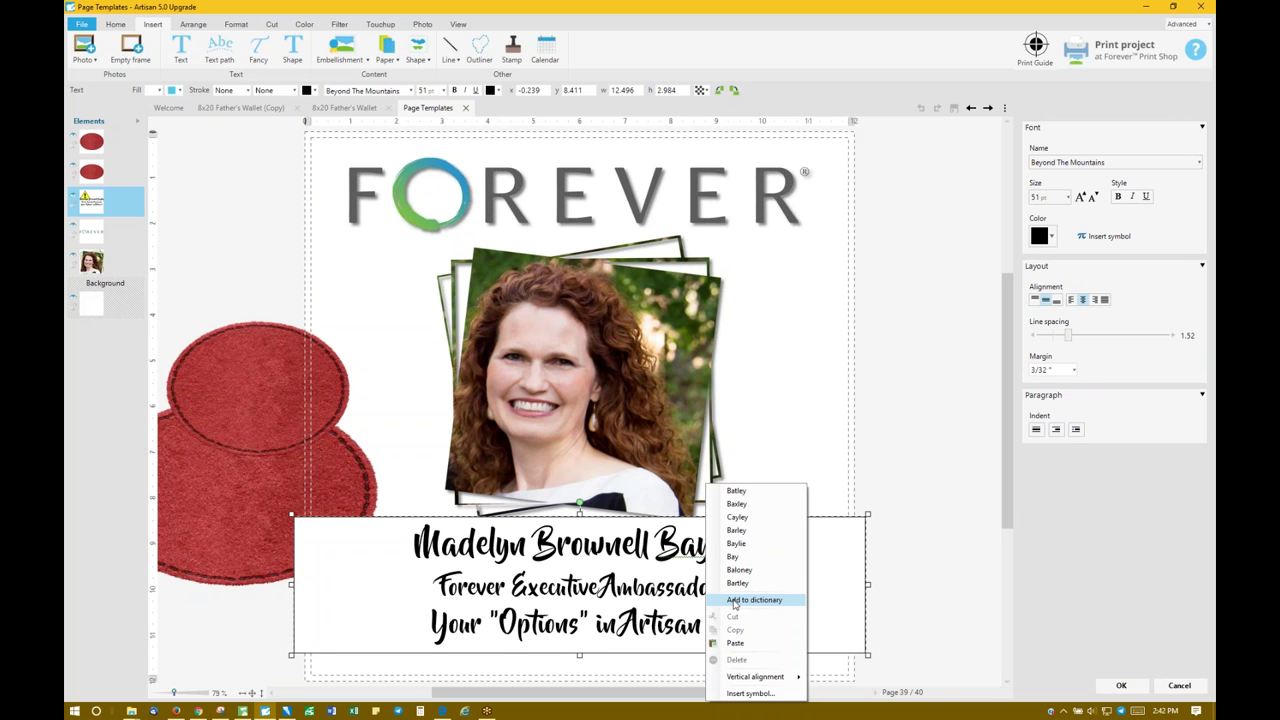
click(734, 601)
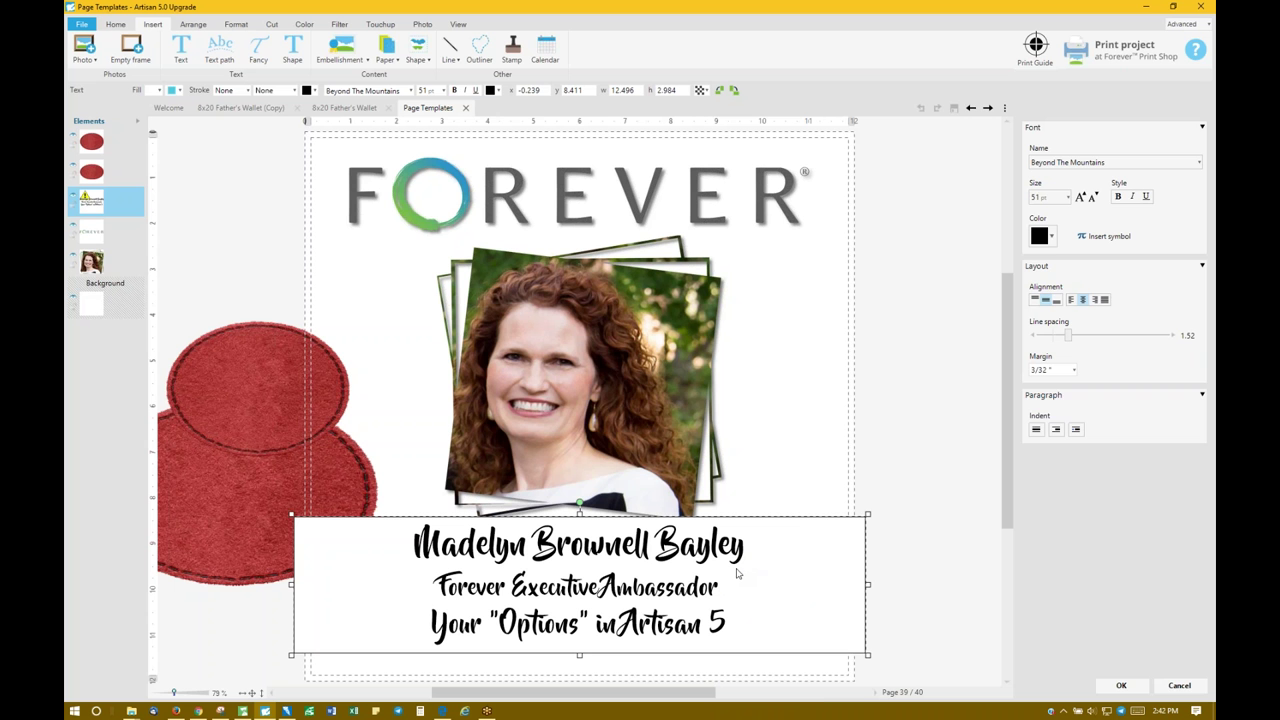
click(1121, 685)
click(740, 475)
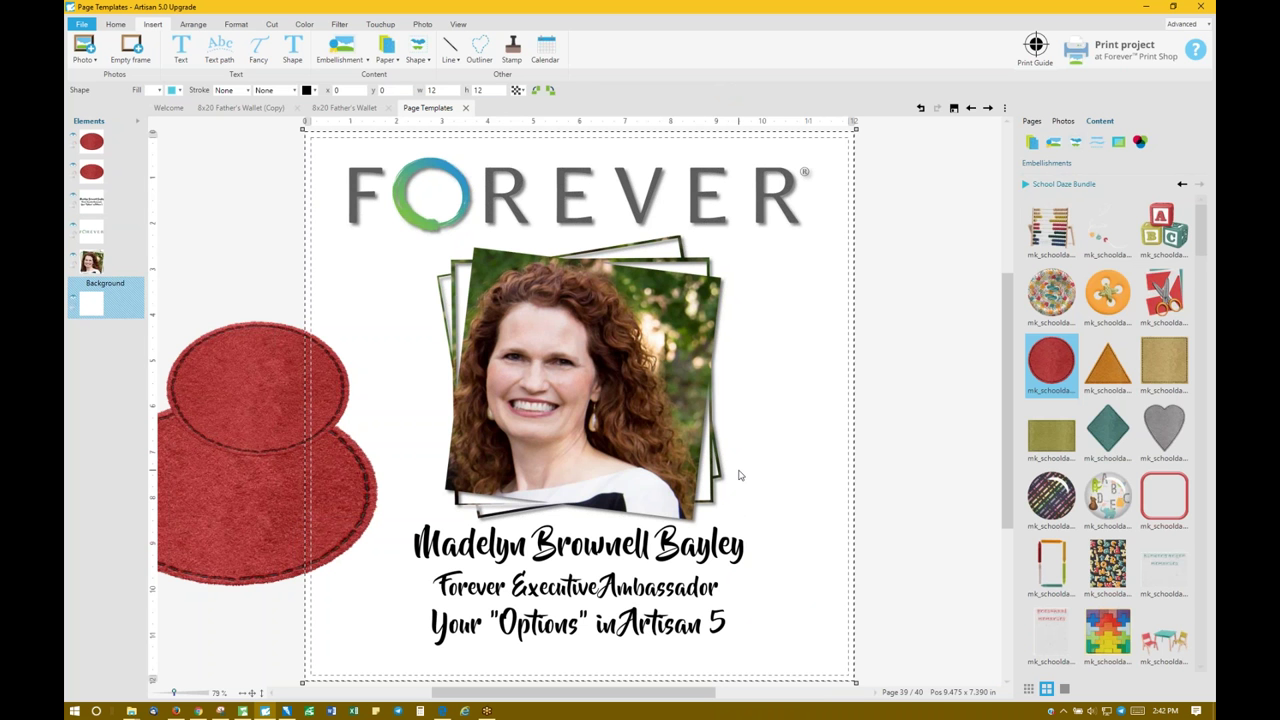
Sample the text style of the name text box and view the available Apply choices without applying any
click(668, 548)
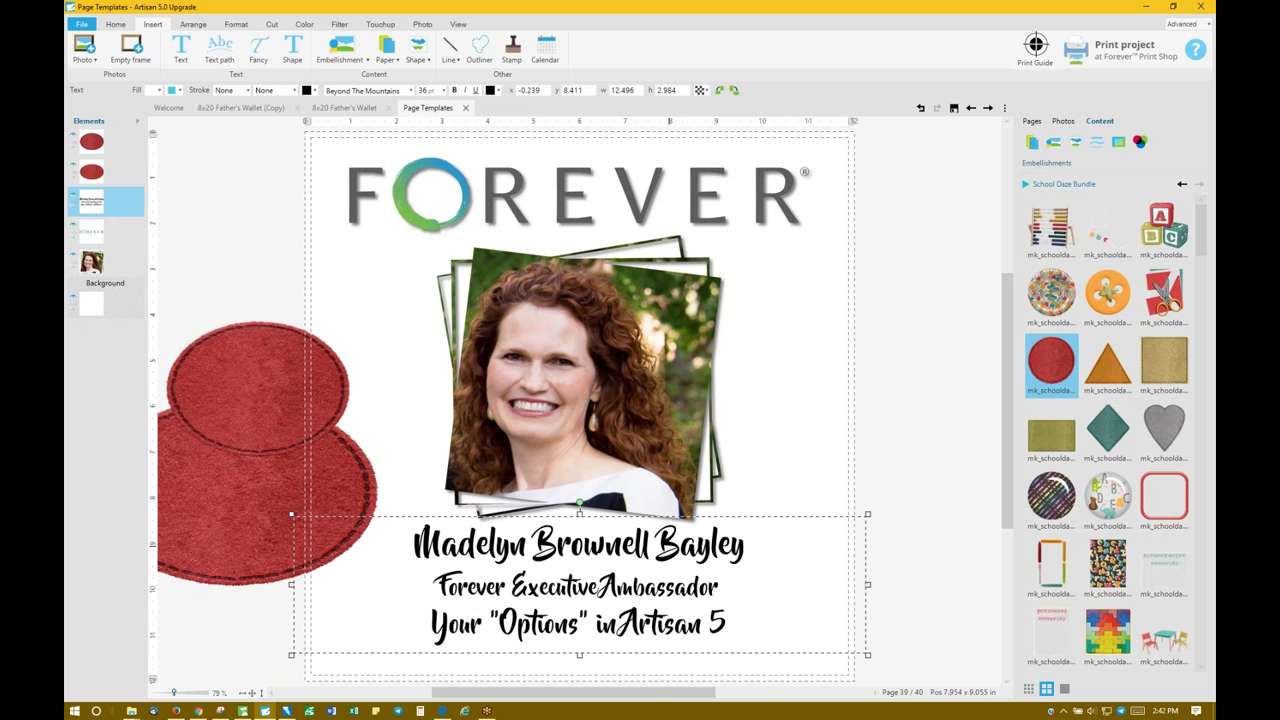
right_click(668, 548)
mouse_move(700, 531)
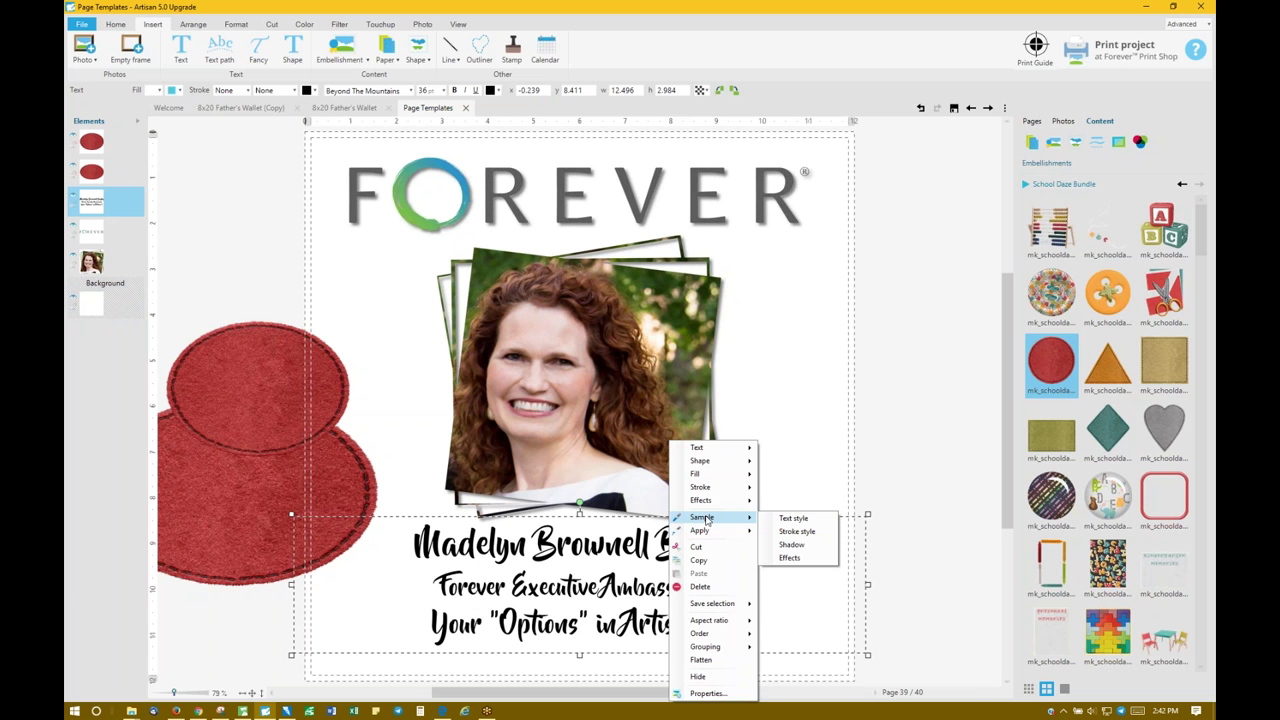
click(806, 521)
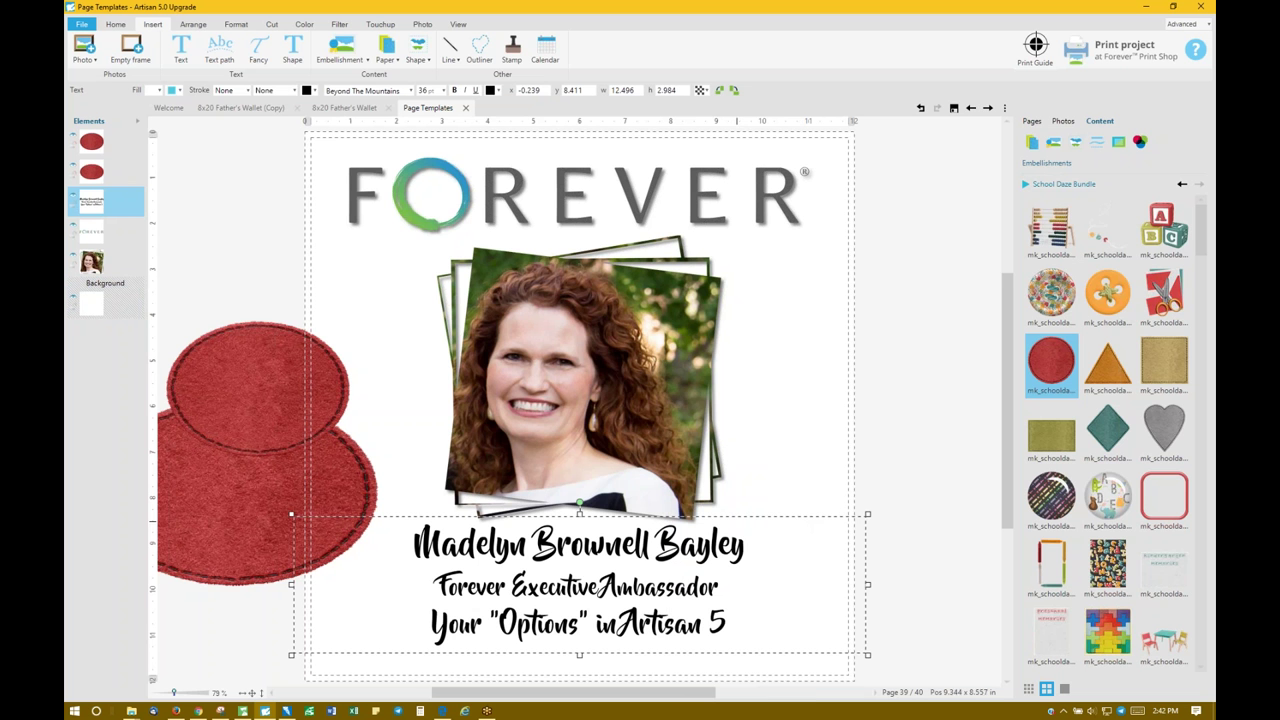
right_click(705, 548)
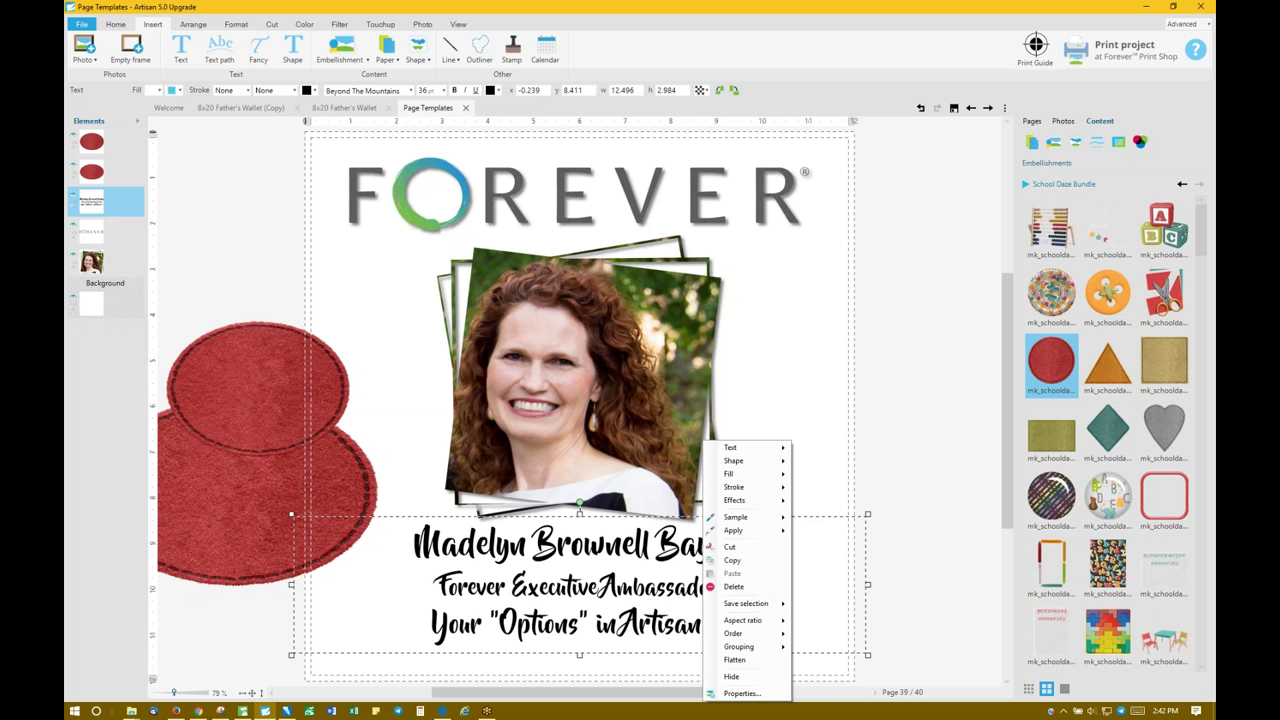
mouse_move(727, 533)
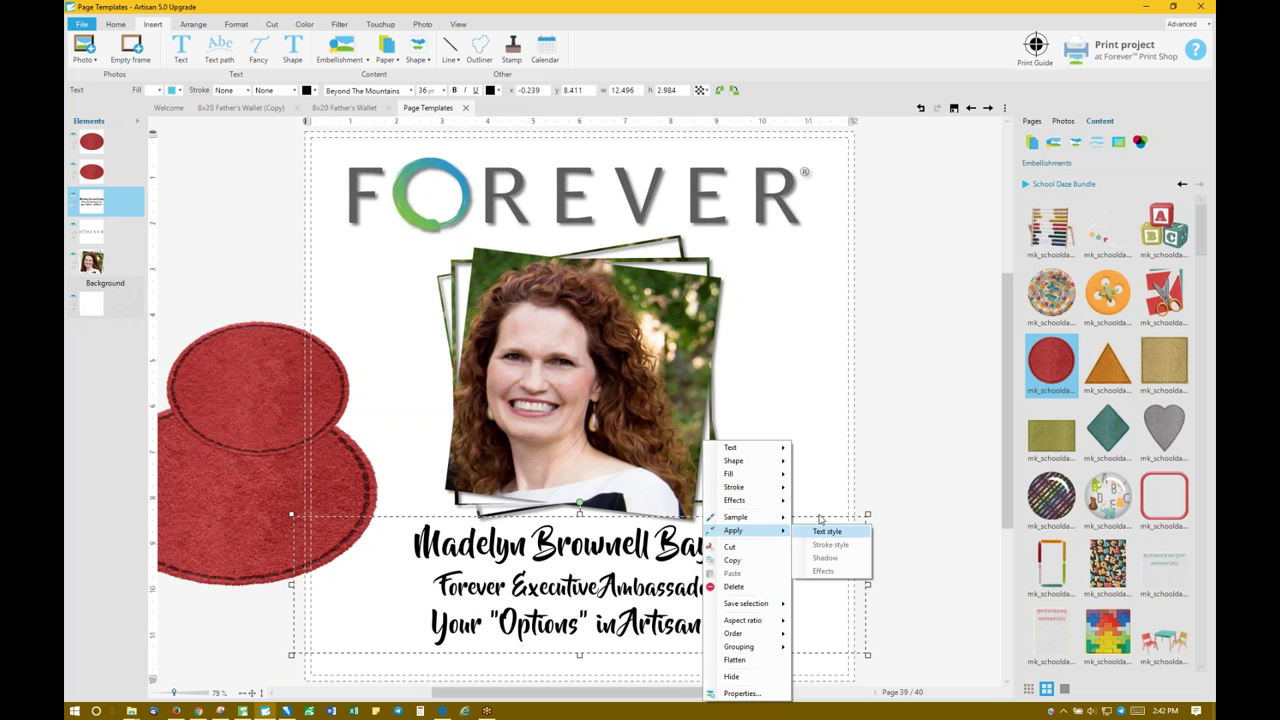
click(775, 420)
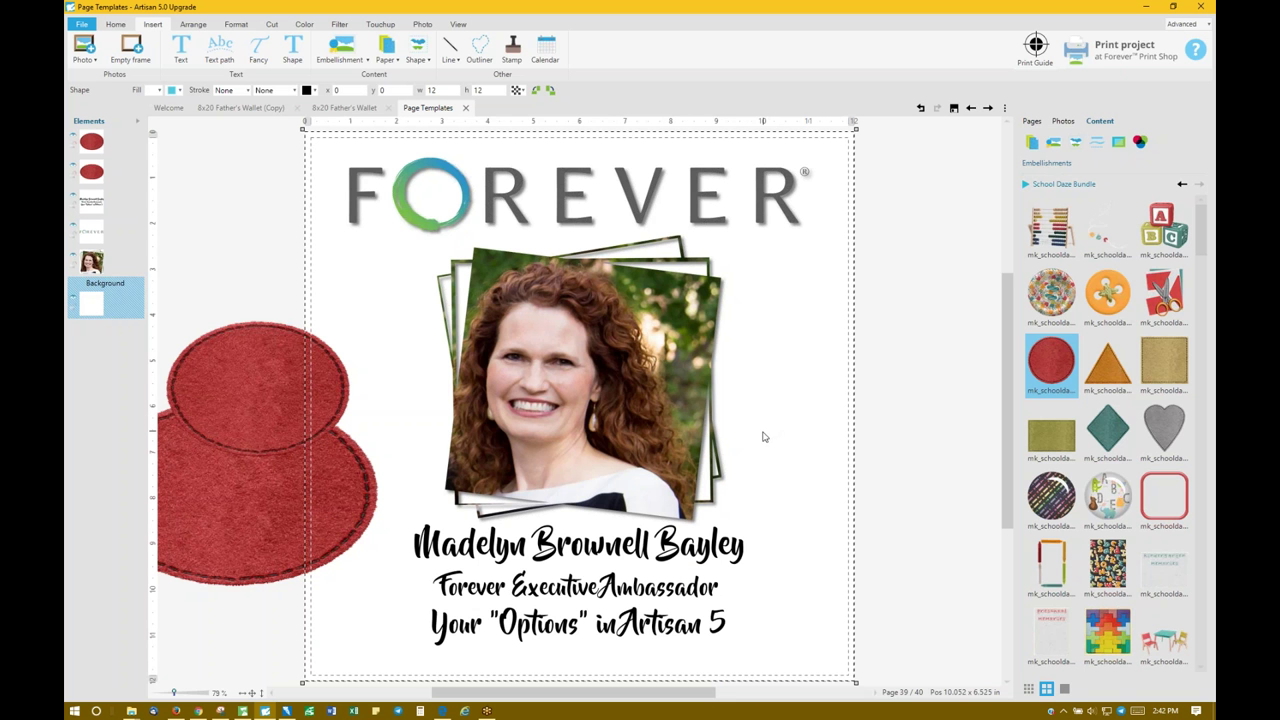
Reopen Software Options, review the warning levels and the Projects settings, and cancel
click(1195, 50)
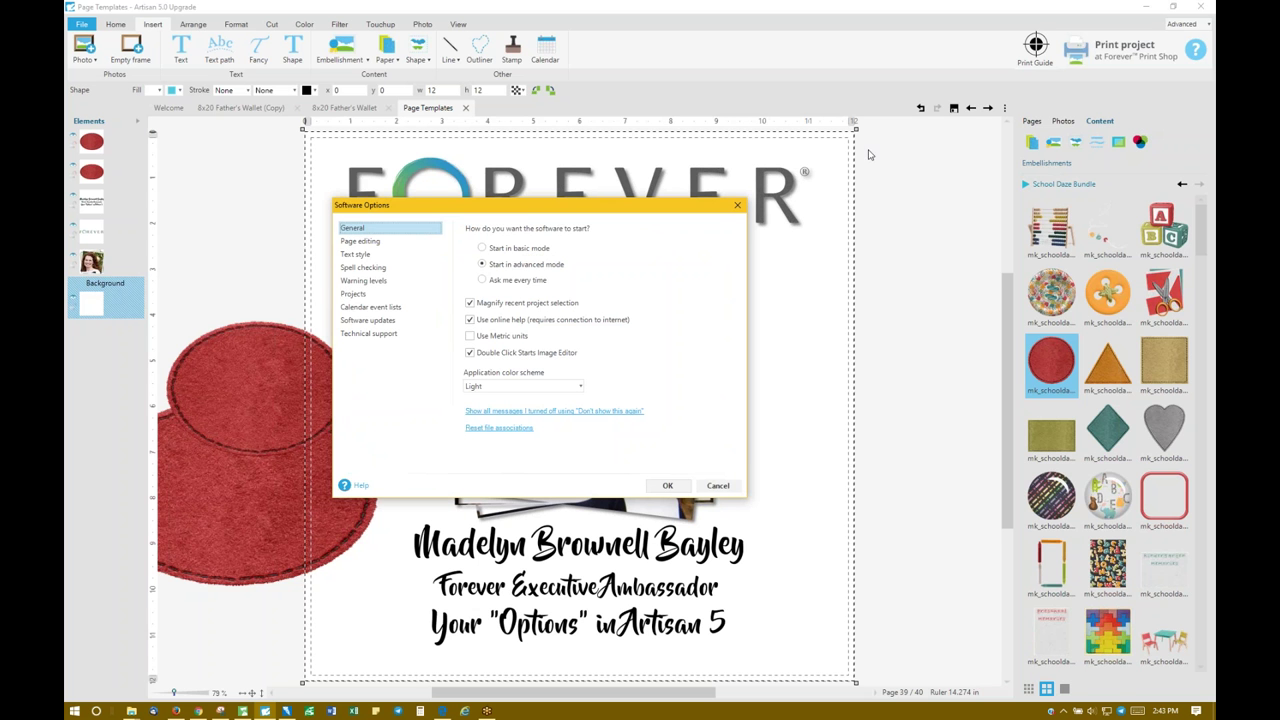
click(390, 287)
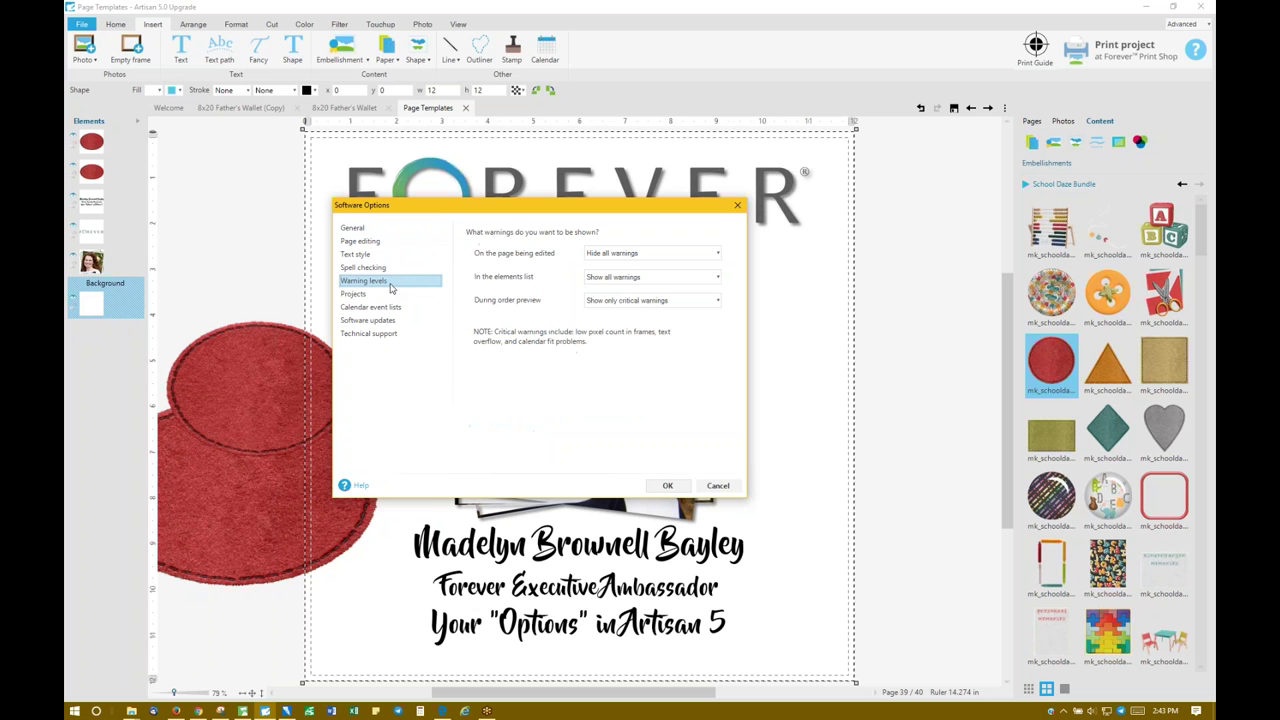
click(383, 296)
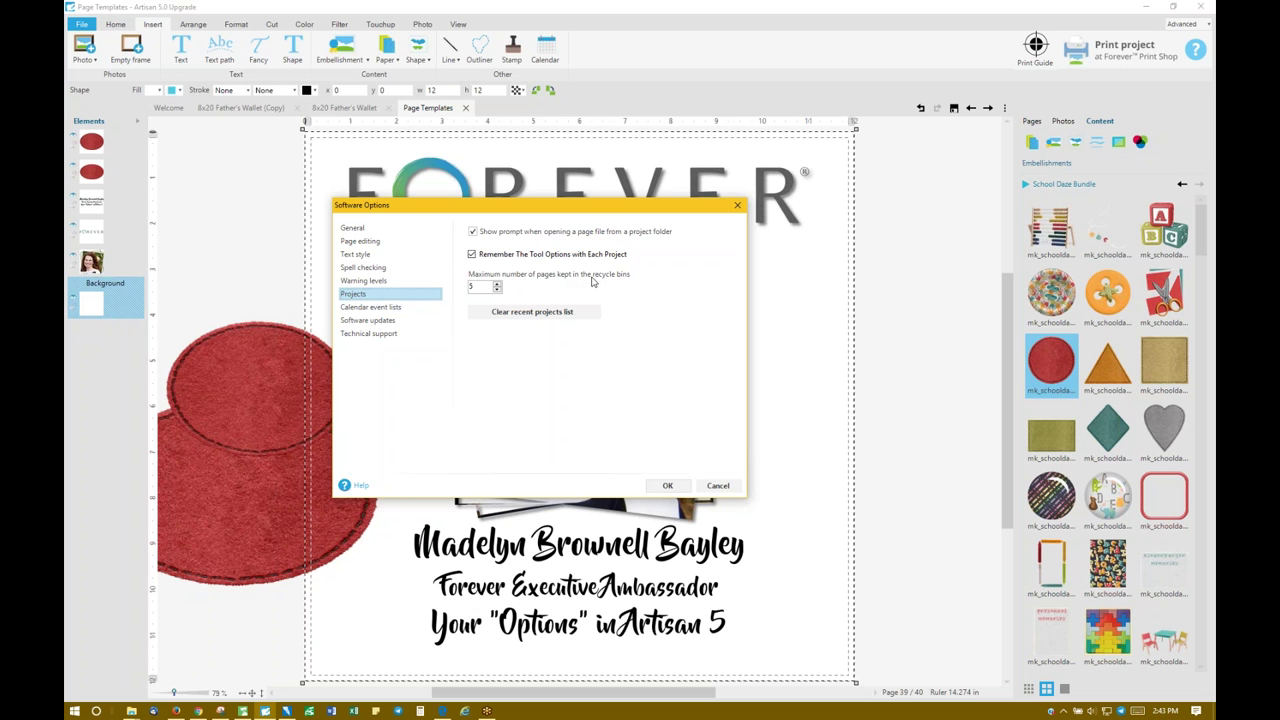
click(717, 485)
Go to the Welcome page, clear the recent projects list in the Projects options and accept the options
click(189, 110)
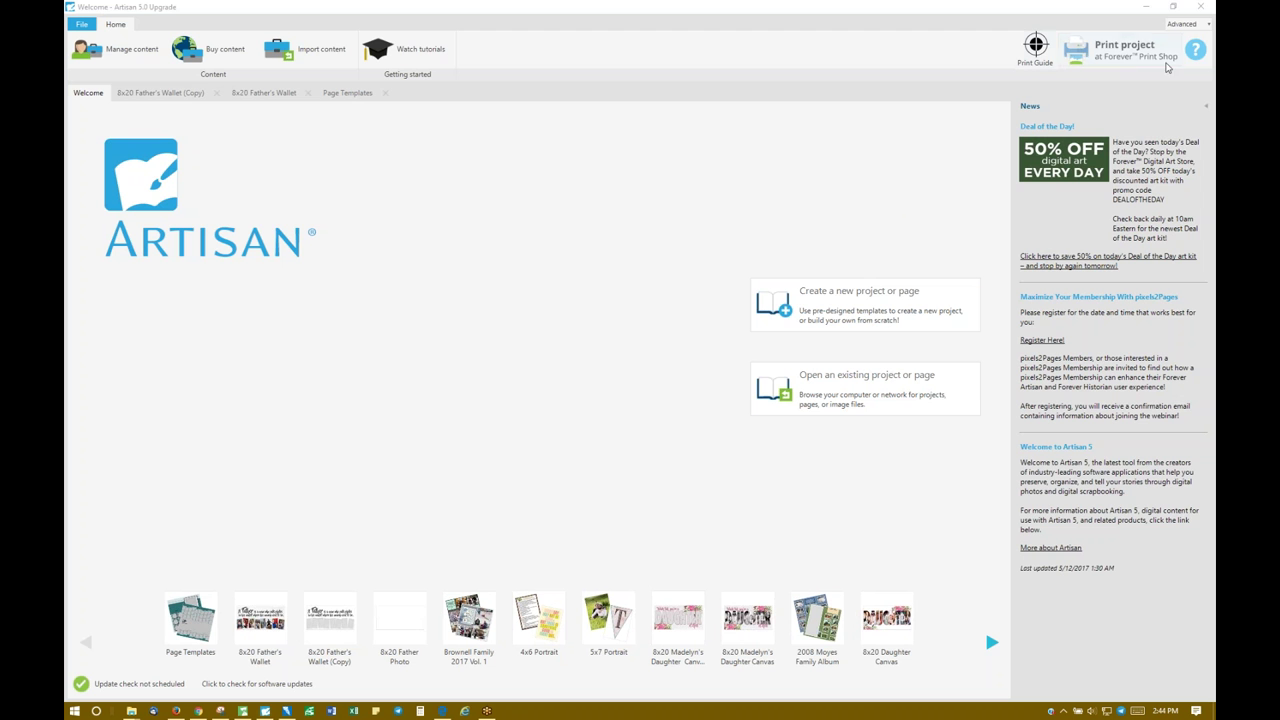
click(1194, 50)
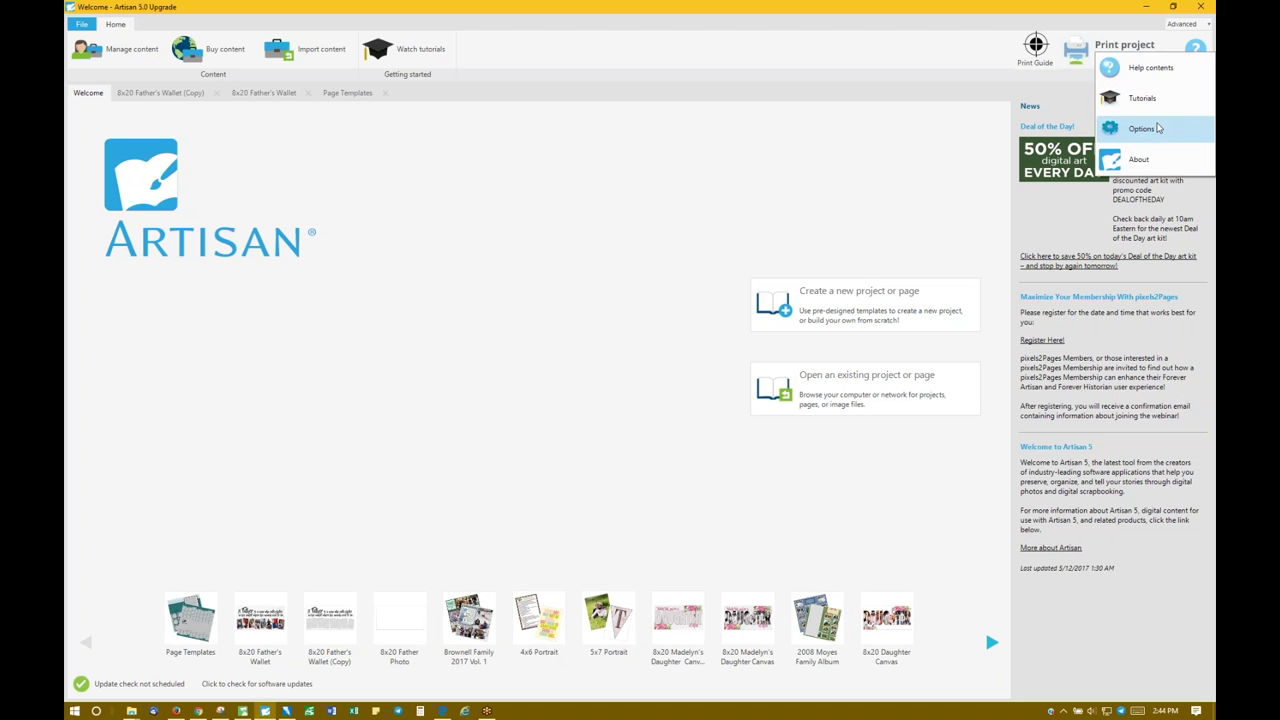
click(1140, 126)
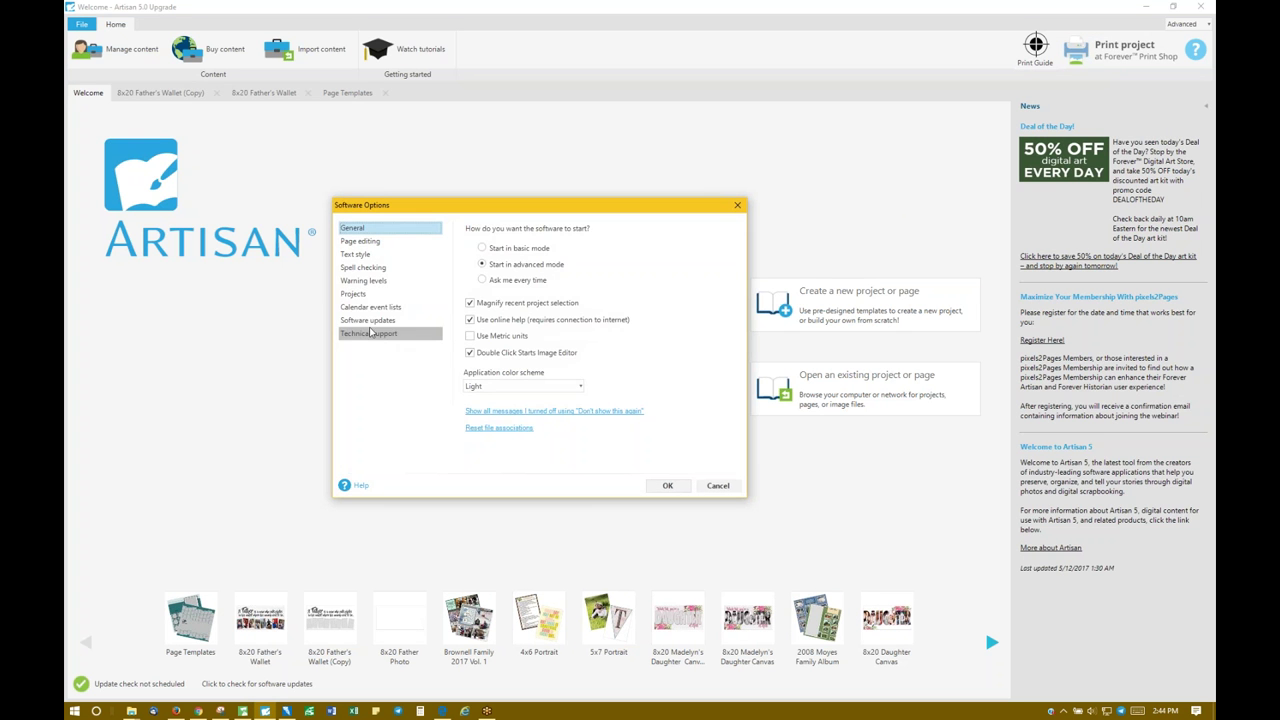
click(360, 293)
click(525, 310)
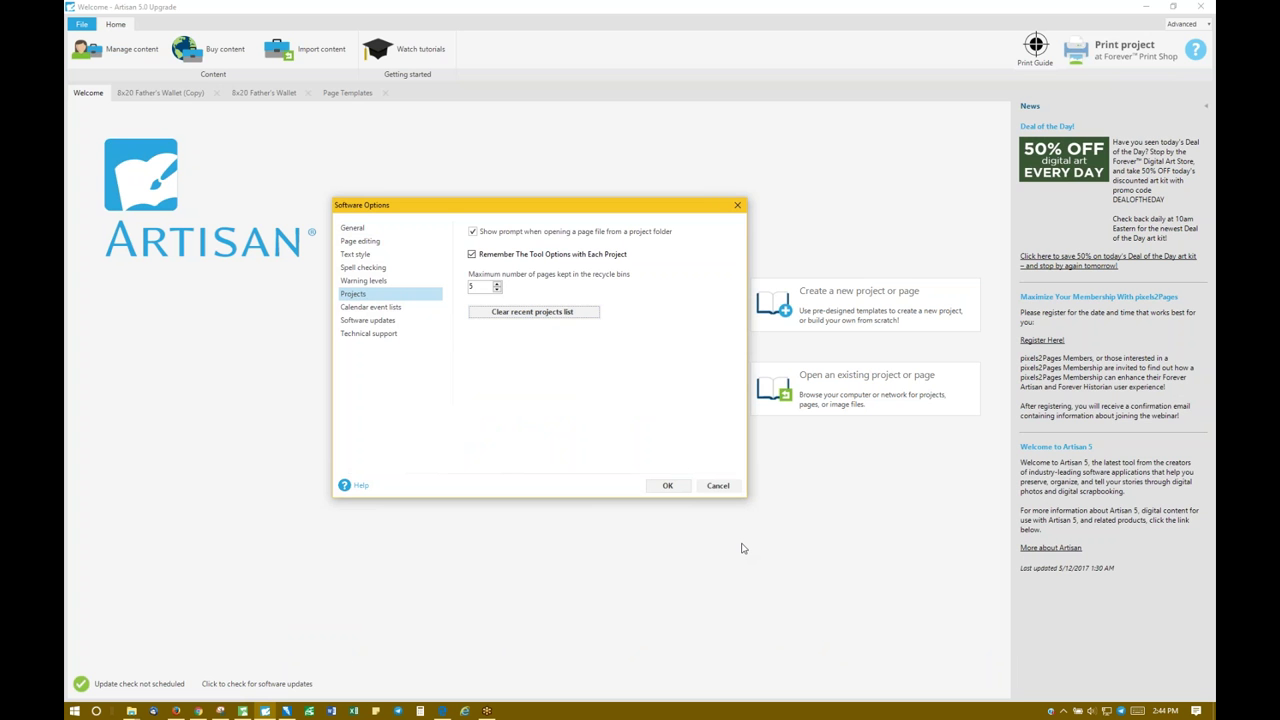
click(667, 489)
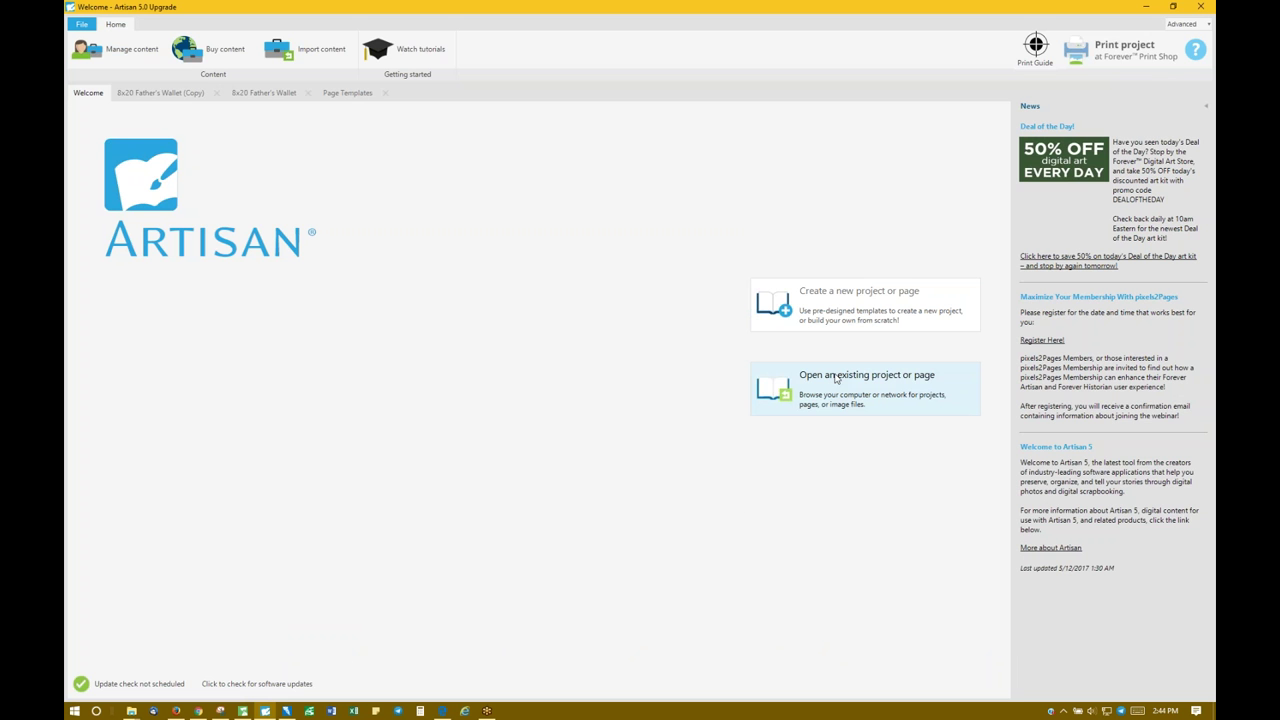
Browse for an existing project in the Artisan Projects folder under Documents, then return to the Welcome page without opening anything
click(835, 377)
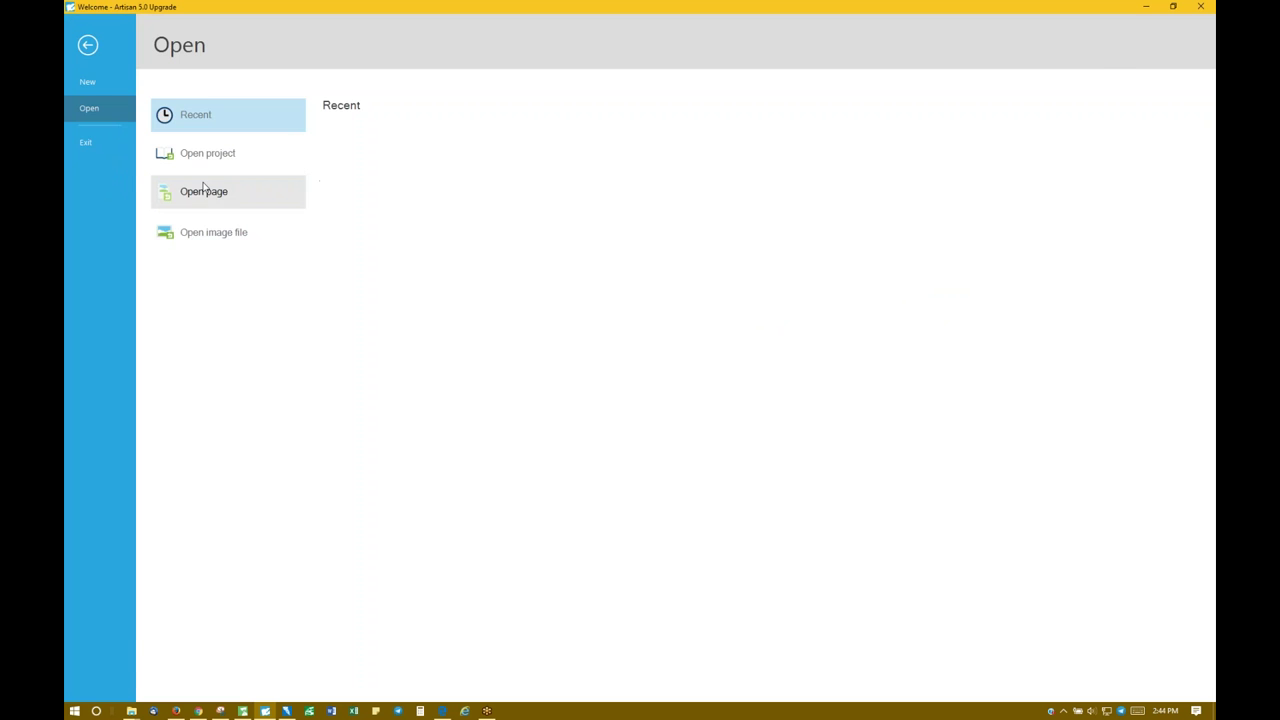
click(201, 158)
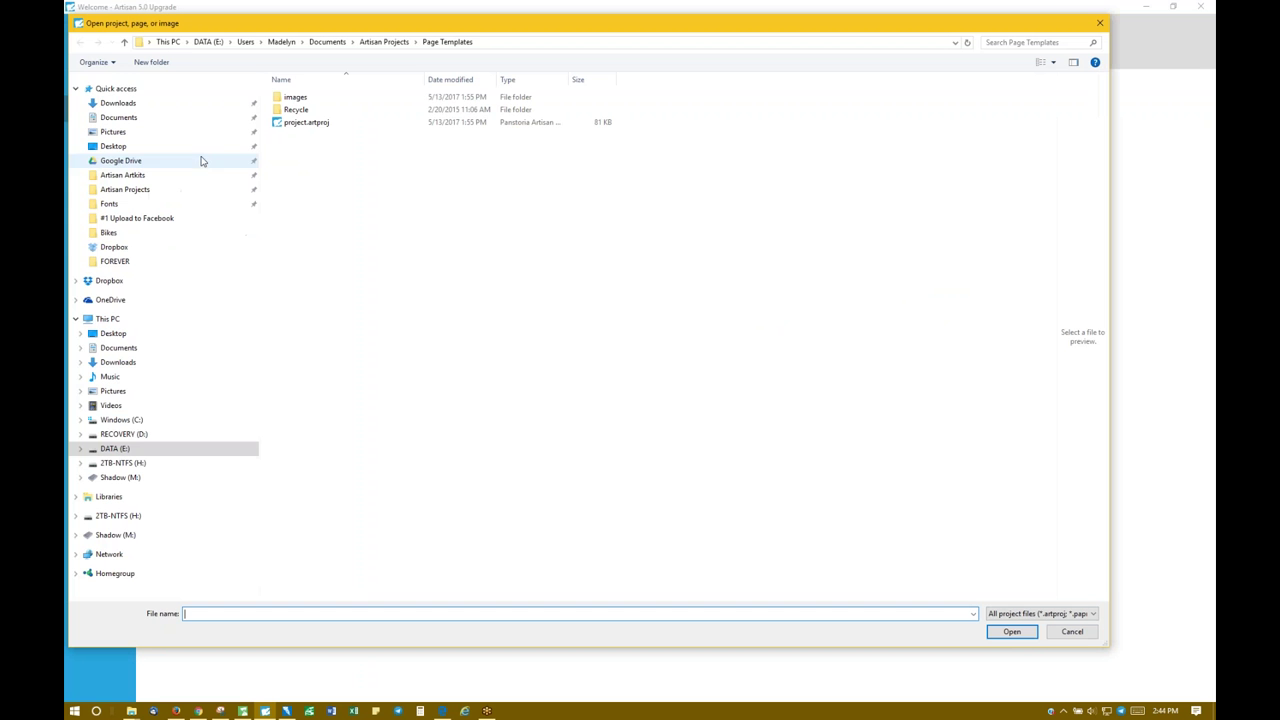
click(154, 119)
click(314, 137)
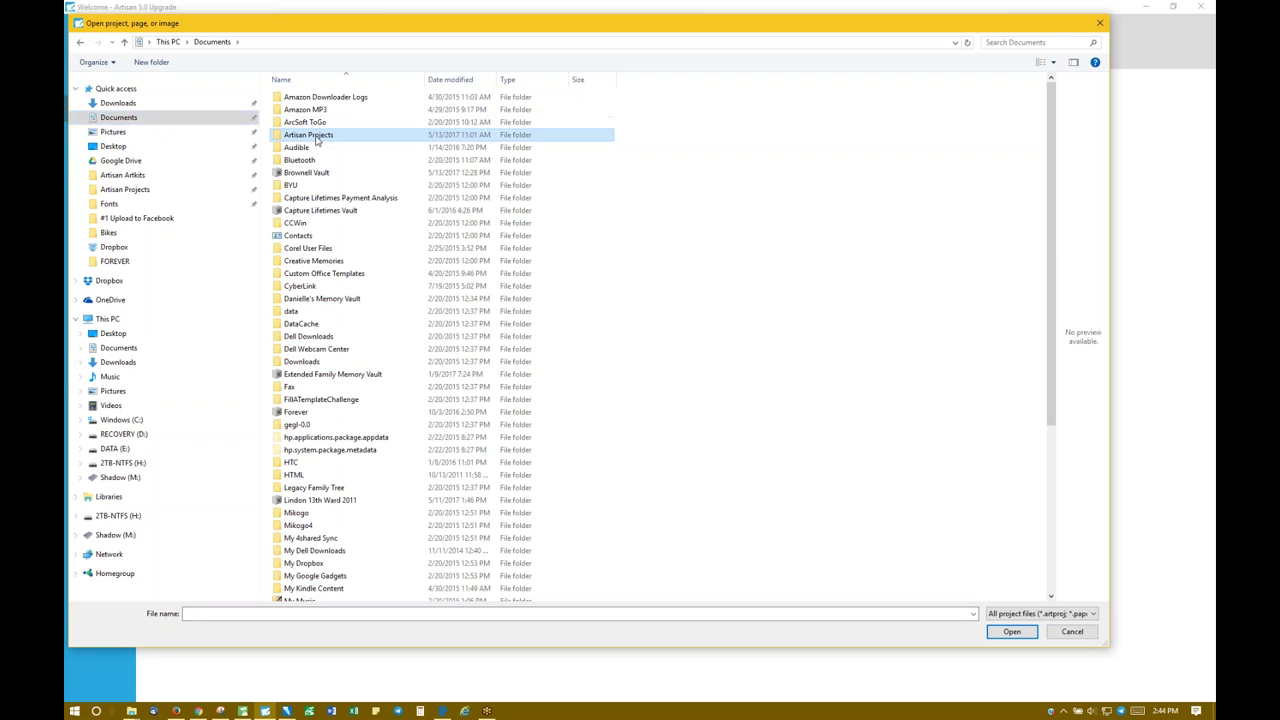
double_click(316, 140)
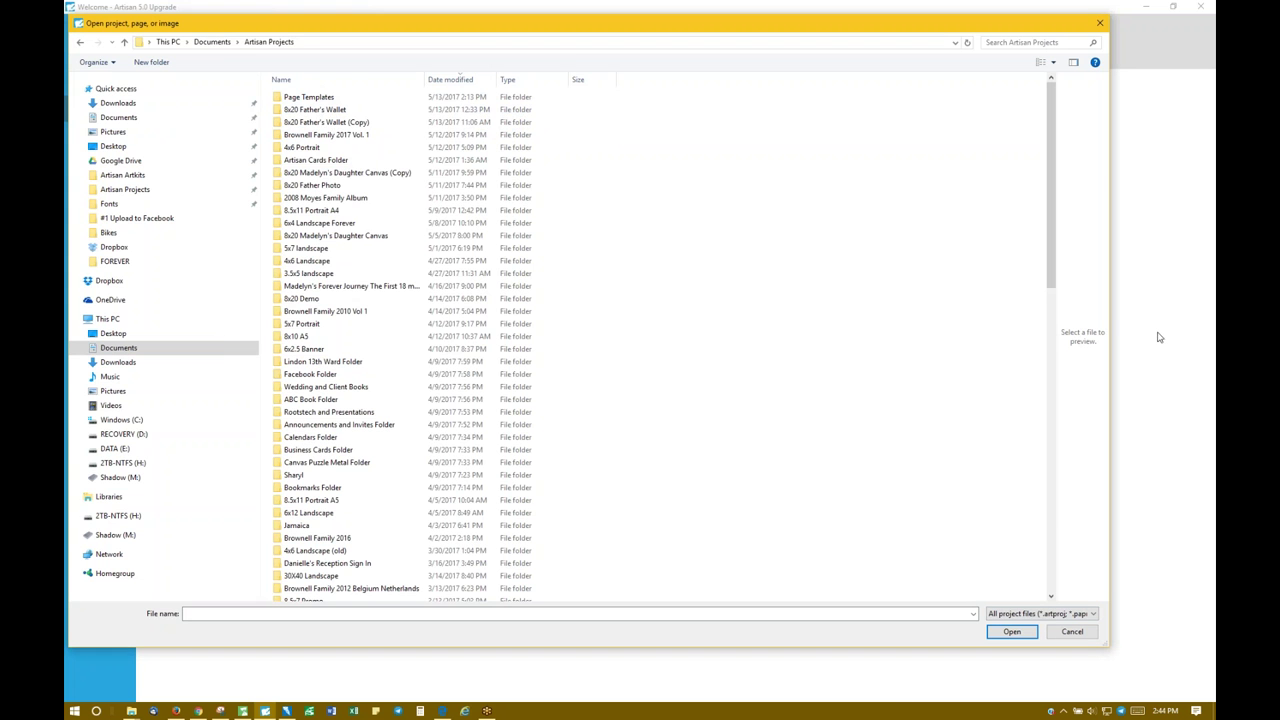
click(1099, 22)
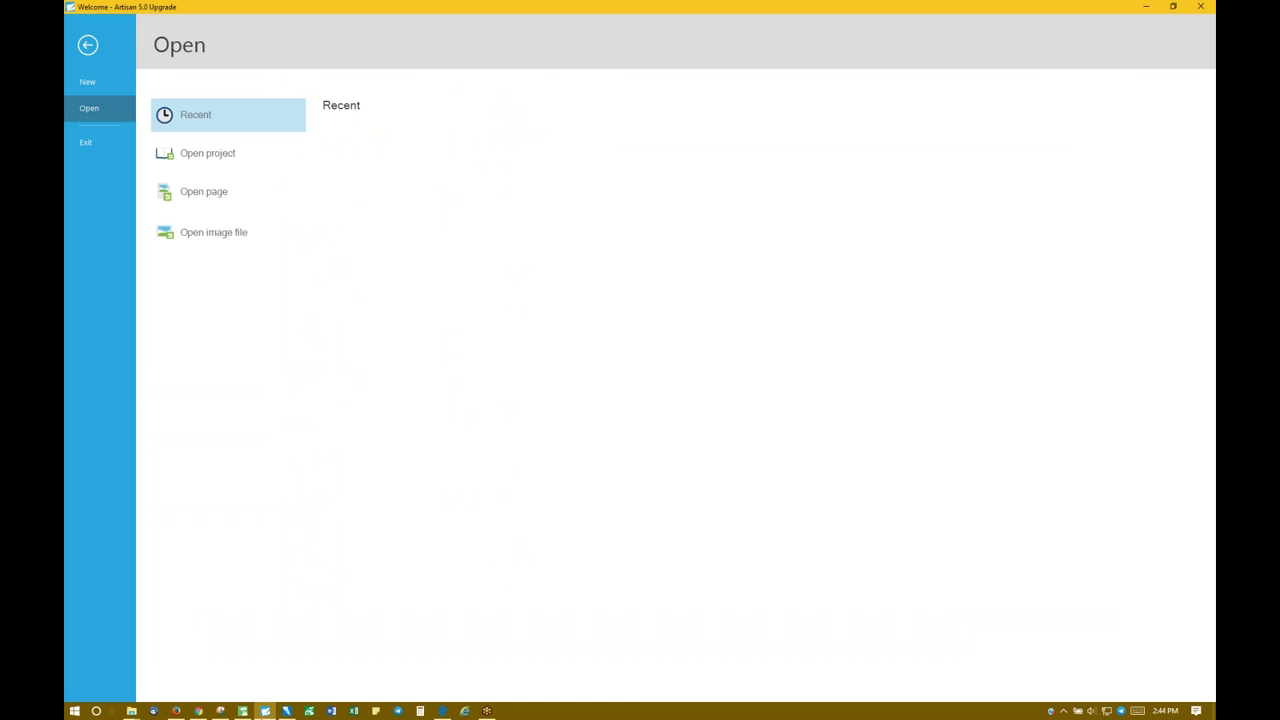
click(86, 44)
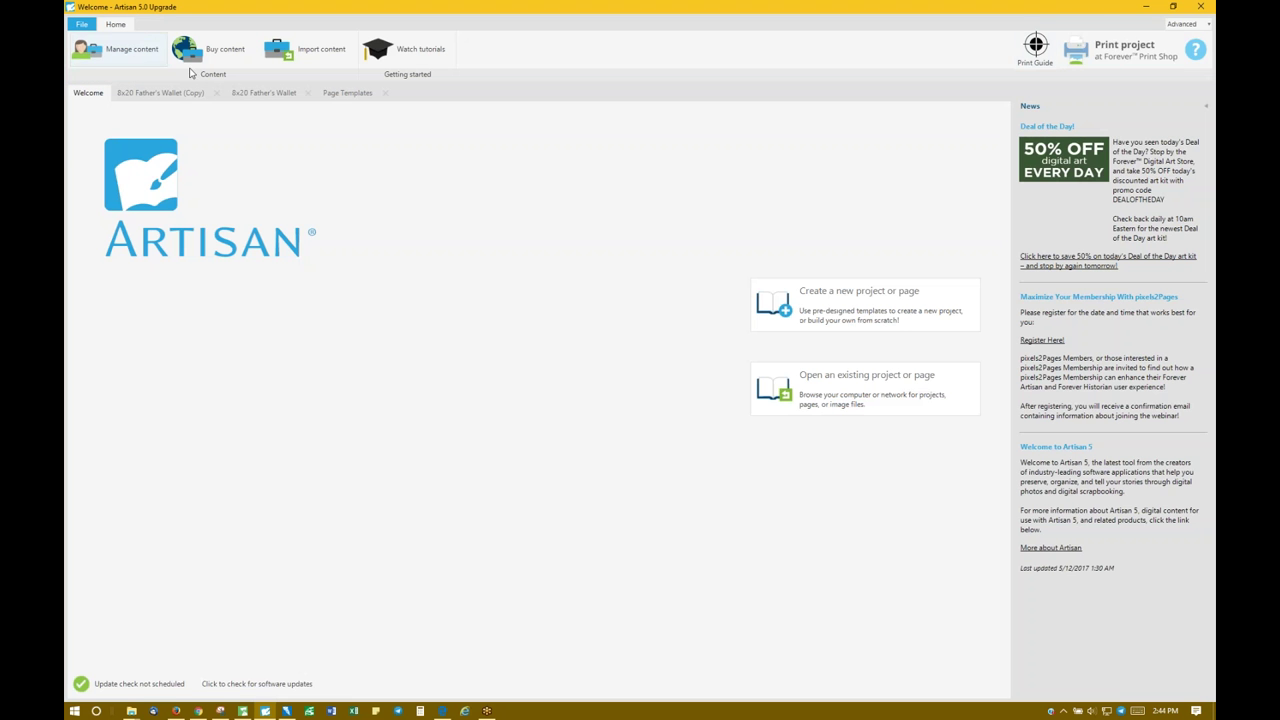
Reopen Software Options, view the user-defined calendar event lists and select the Test list
click(1193, 50)
click(1141, 127)
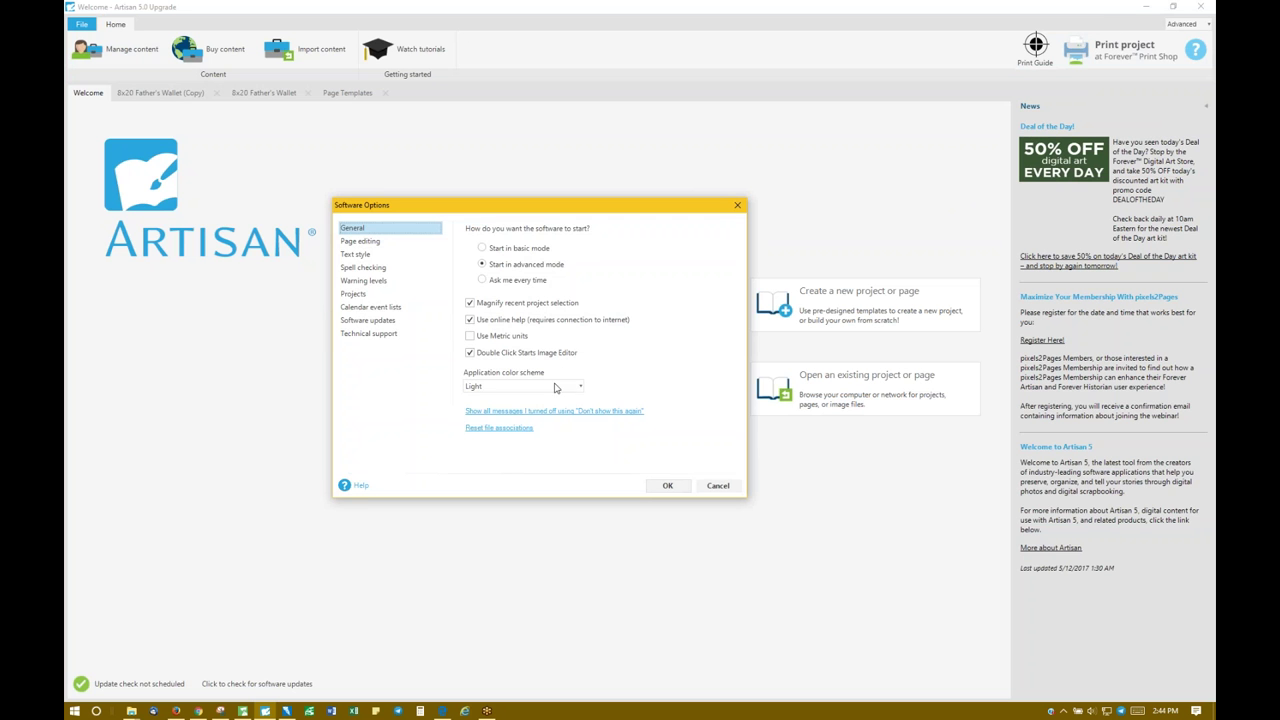
click(372, 294)
click(374, 307)
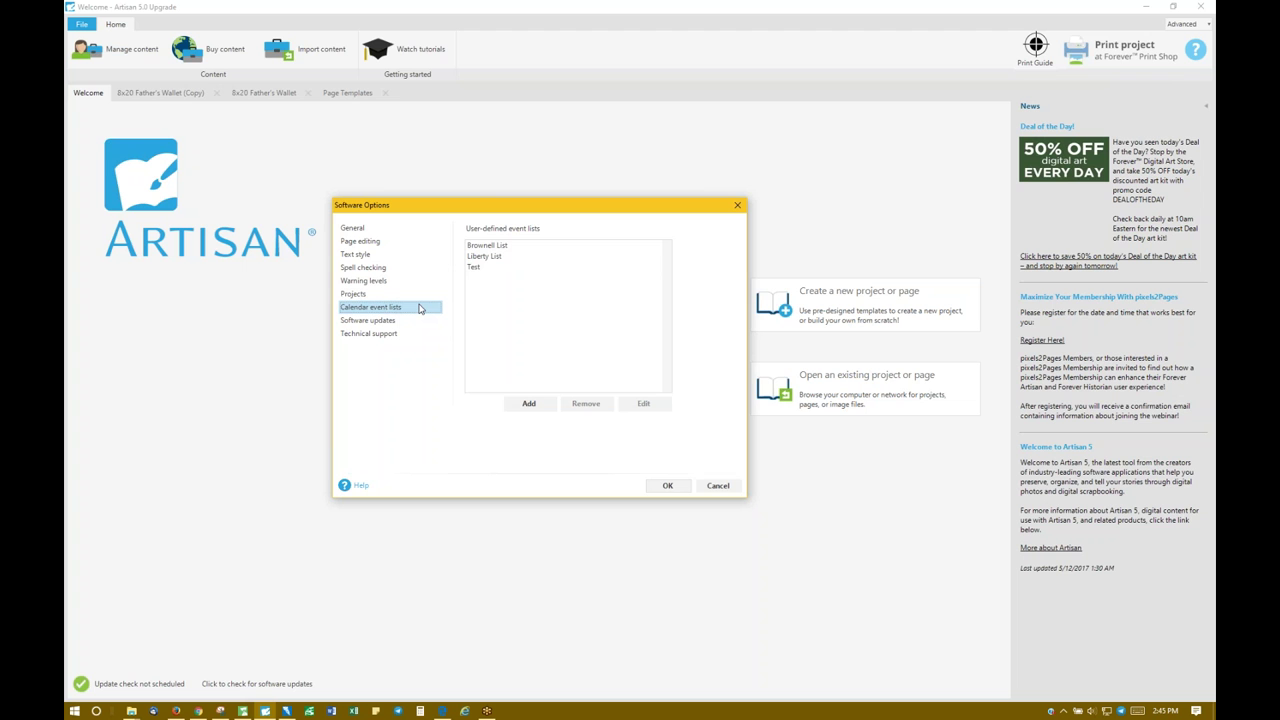
click(476, 268)
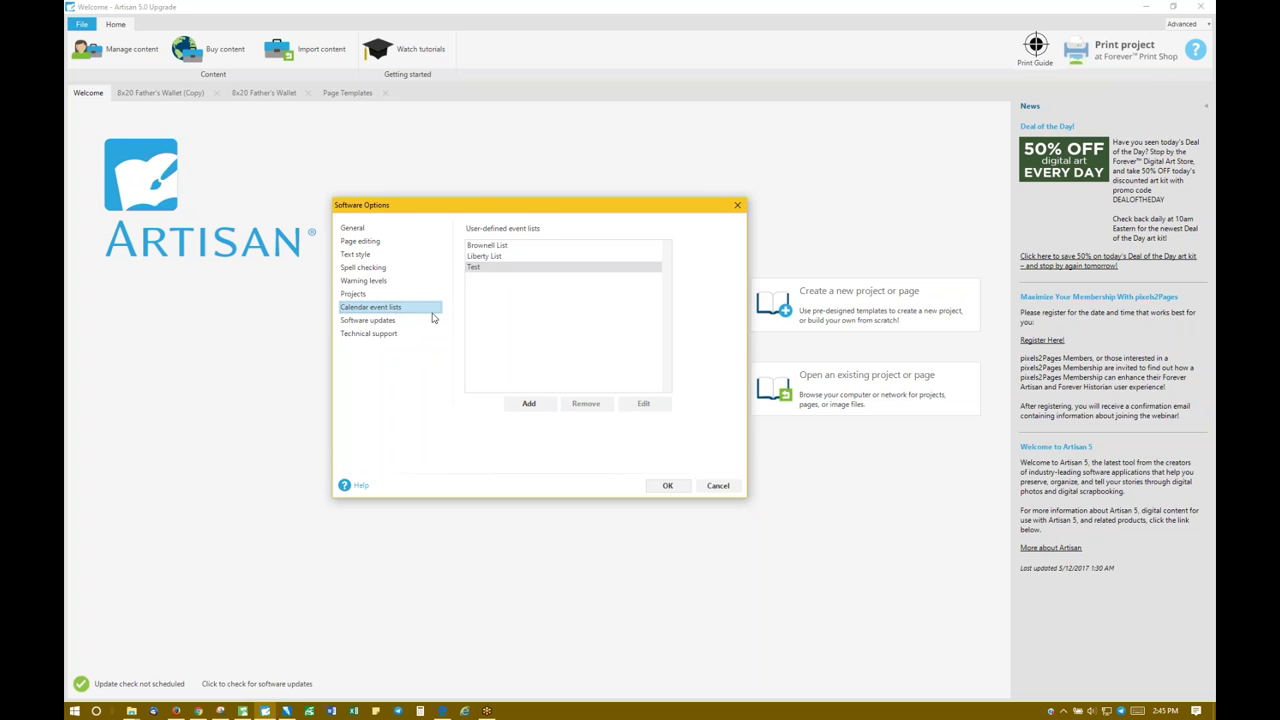
Review the software update frequency choices and the technical support information, and cancel Software Options
click(415, 320)
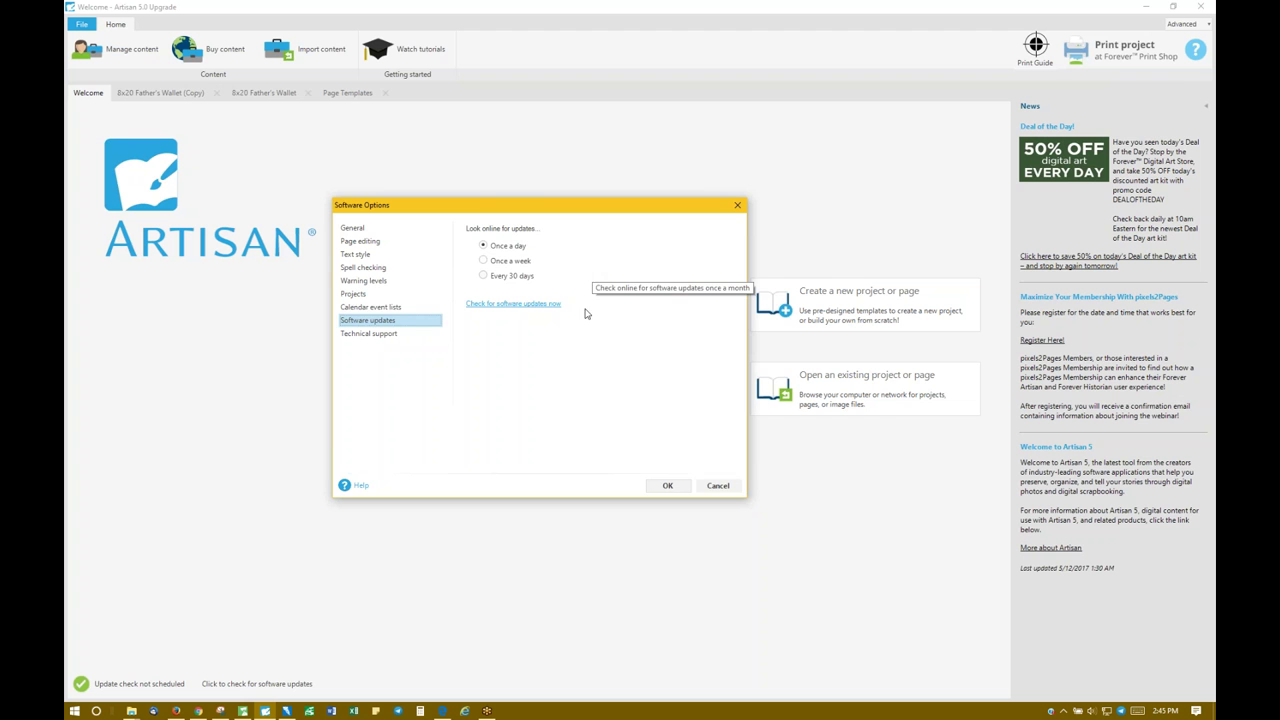
click(410, 334)
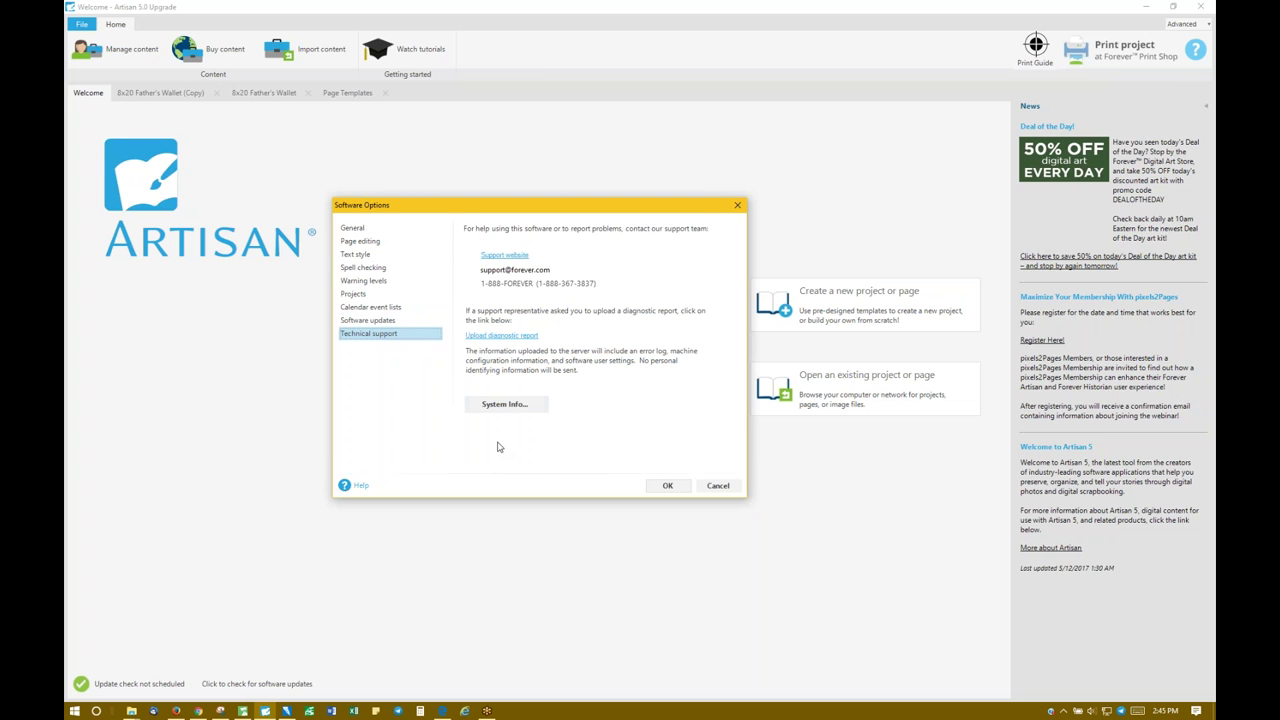
click(720, 490)
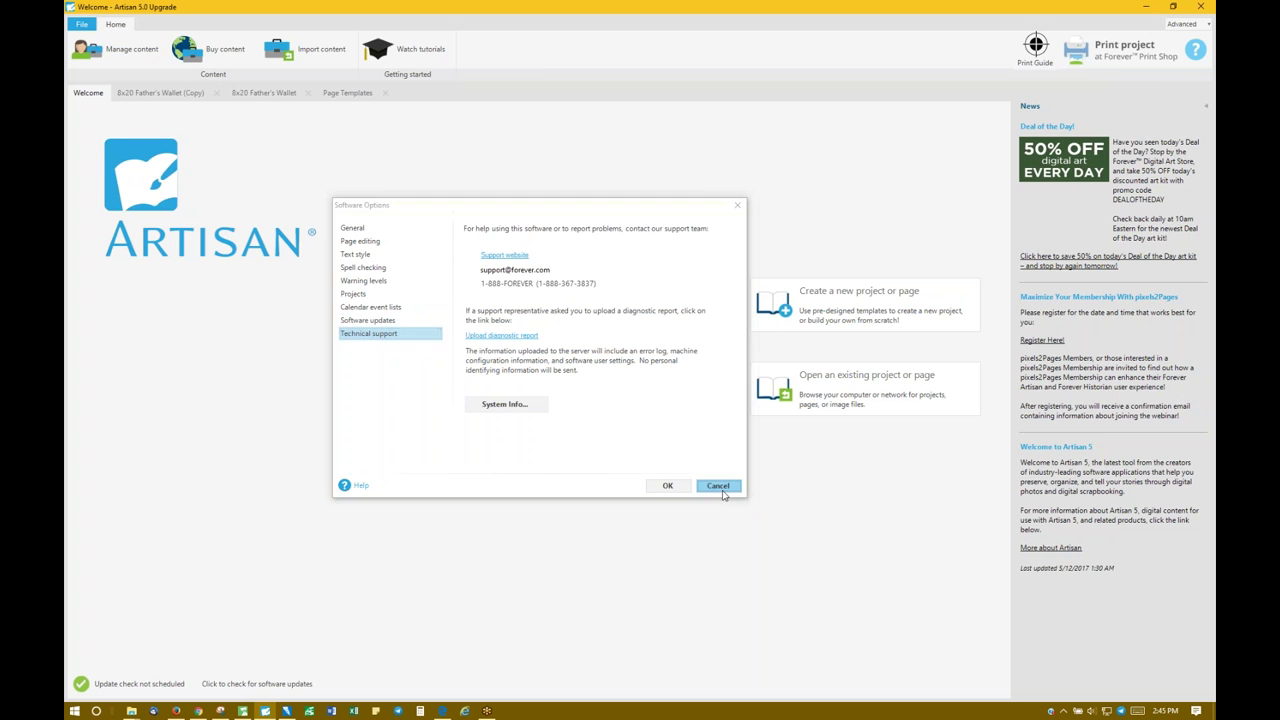